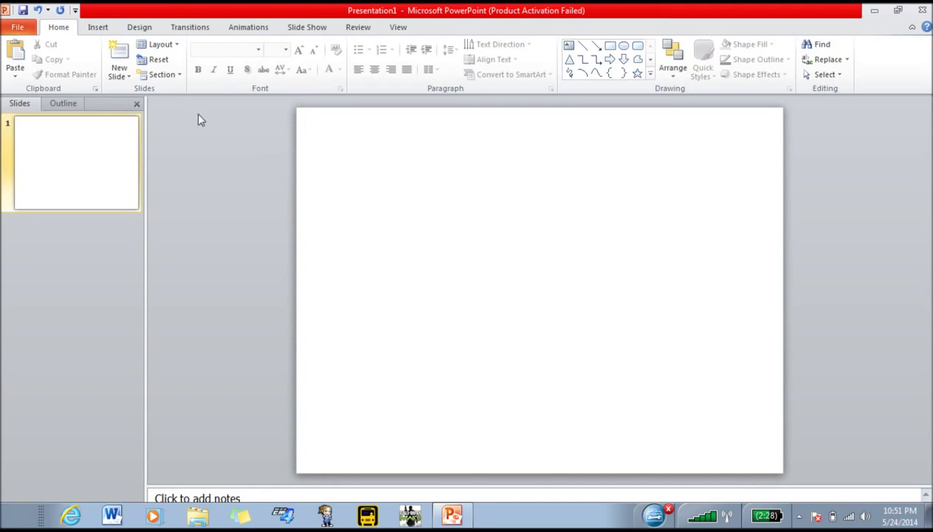
# Step: Insert the IMGP5223 video from D:\other documents onto the blank slide
pyautogui.click(94, 28)
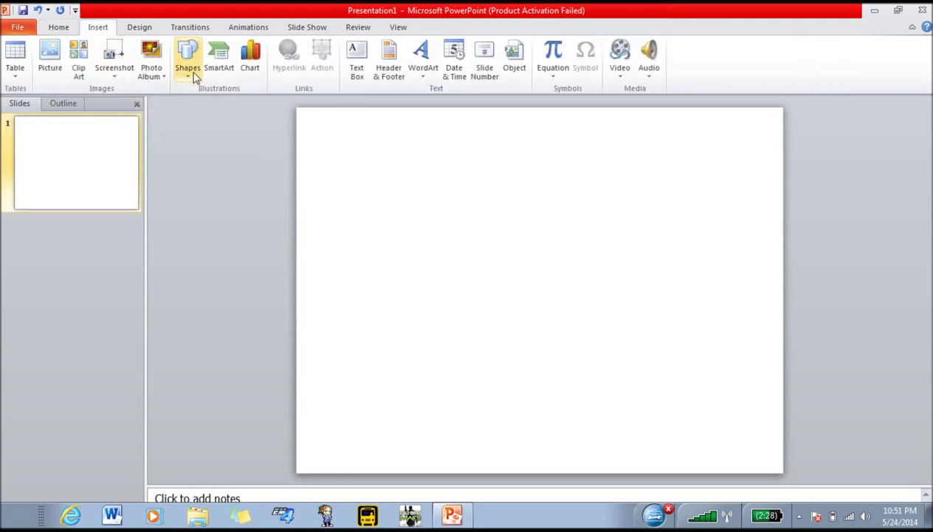
pyautogui.click(620, 74)
pyautogui.click(616, 90)
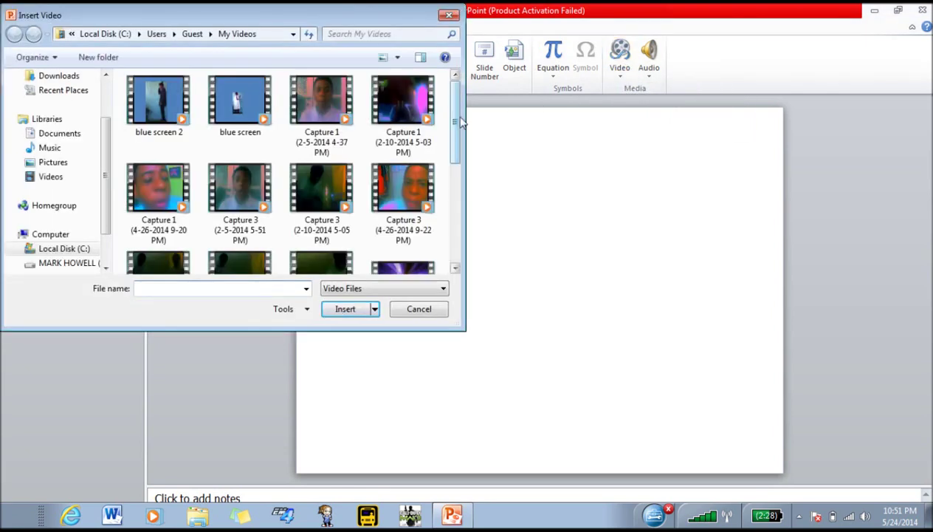
pyautogui.moveTo(456, 125); pyautogui.dragTo(457, 128)
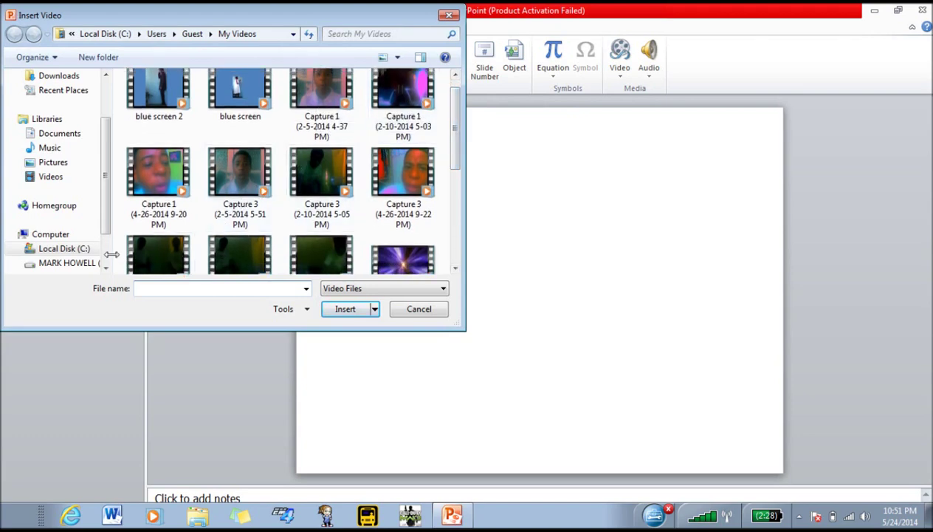
pyautogui.click(74, 263)
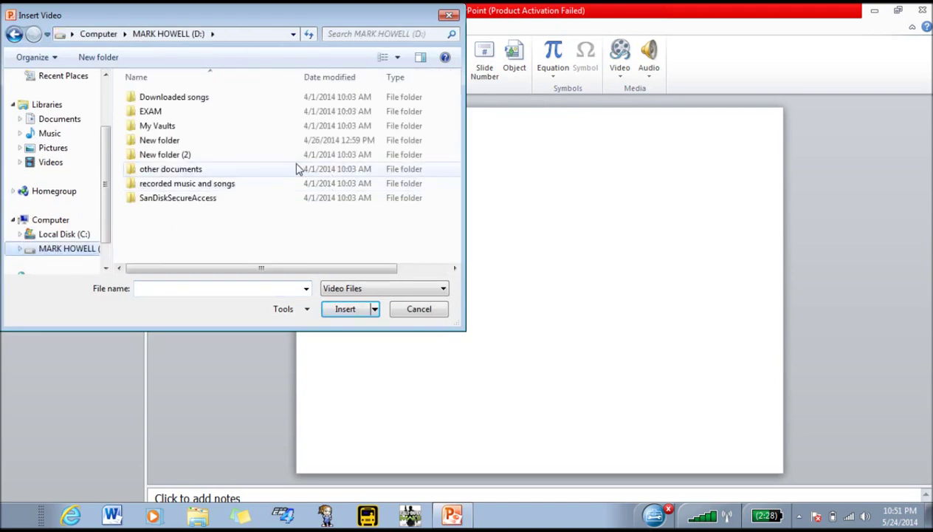
pyautogui.click(295, 169)
pyautogui.click(304, 169)
pyautogui.doubleClick(310, 171)
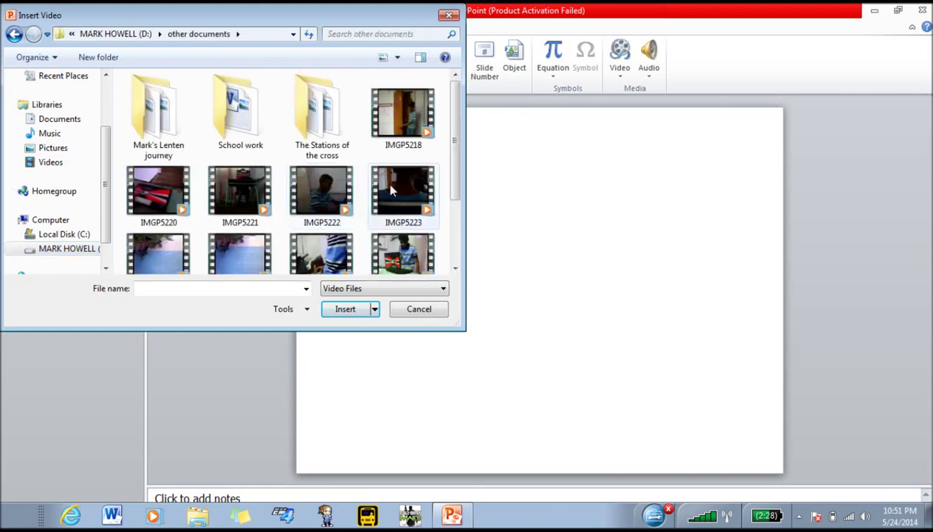
pyautogui.click(392, 191)
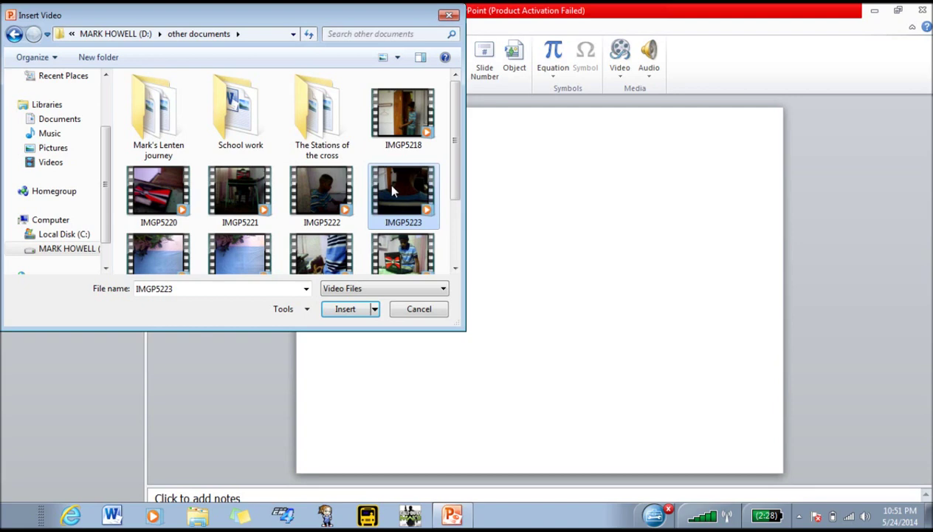
pyautogui.doubleClick(392, 190)
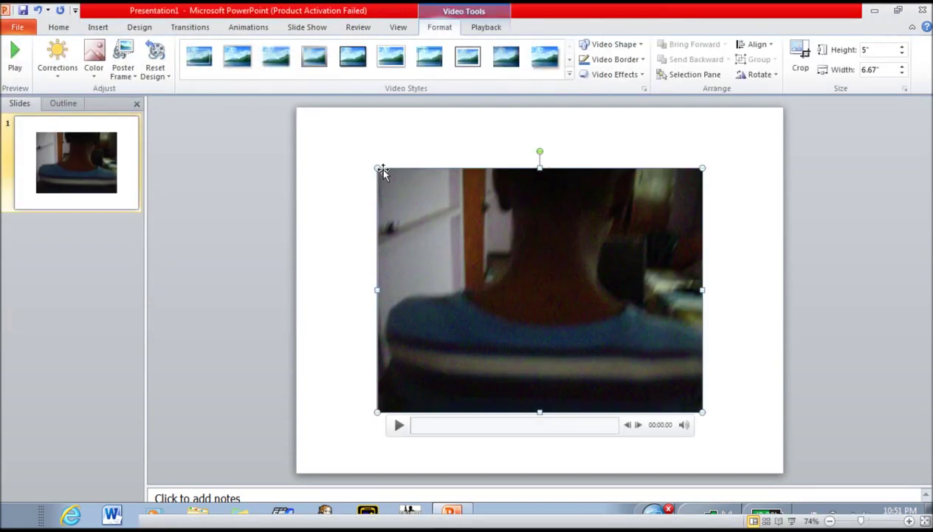
# Step: Stretch IMGP5223 to fill the 7.5 by 10 inch slide and give it a Play animation
pyautogui.moveTo(373, 165); pyautogui.dragTo(295, 105)
pyautogui.moveTo(696, 412); pyautogui.dragTo(762, 469)
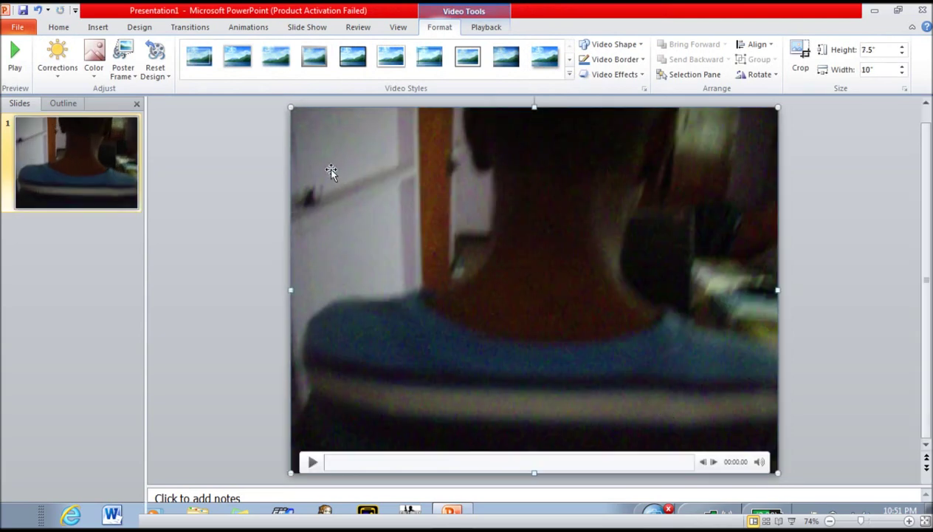
pyautogui.click(248, 26)
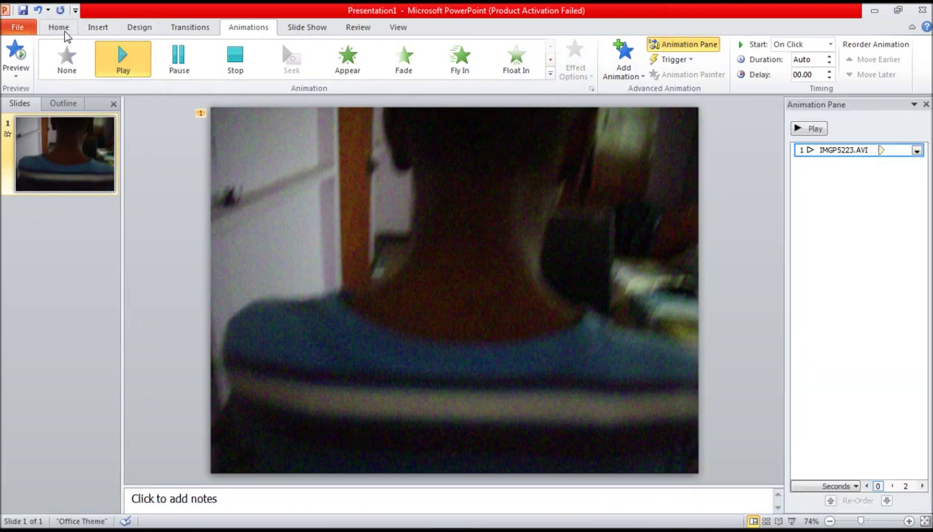
pyautogui.click(61, 27)
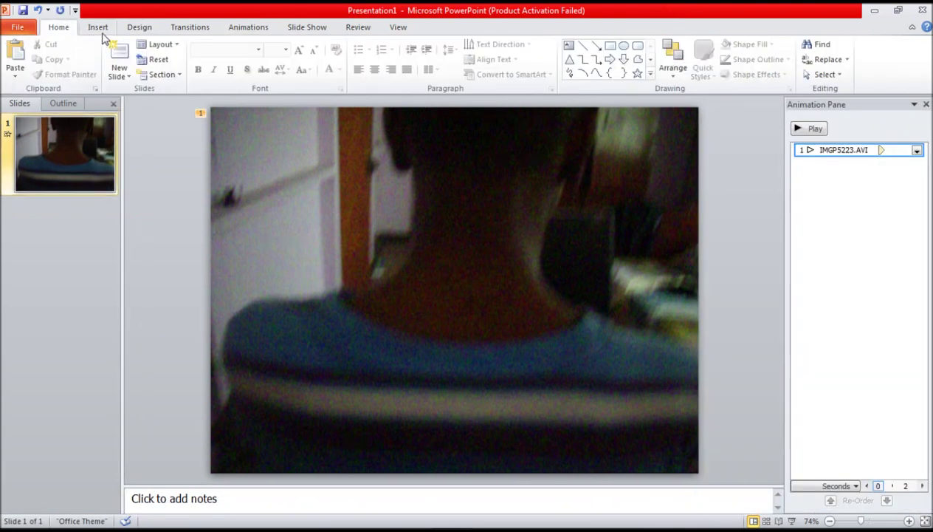
pyautogui.click(99, 27)
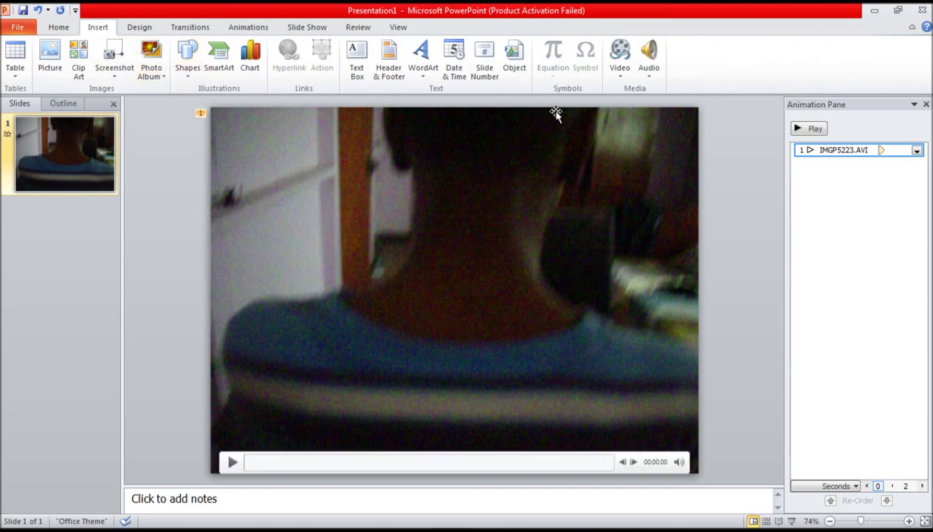
# Step: Insert the IMGP5330 video from the other documents folder over the background video
pyautogui.click(620, 74)
pyautogui.click(620, 92)
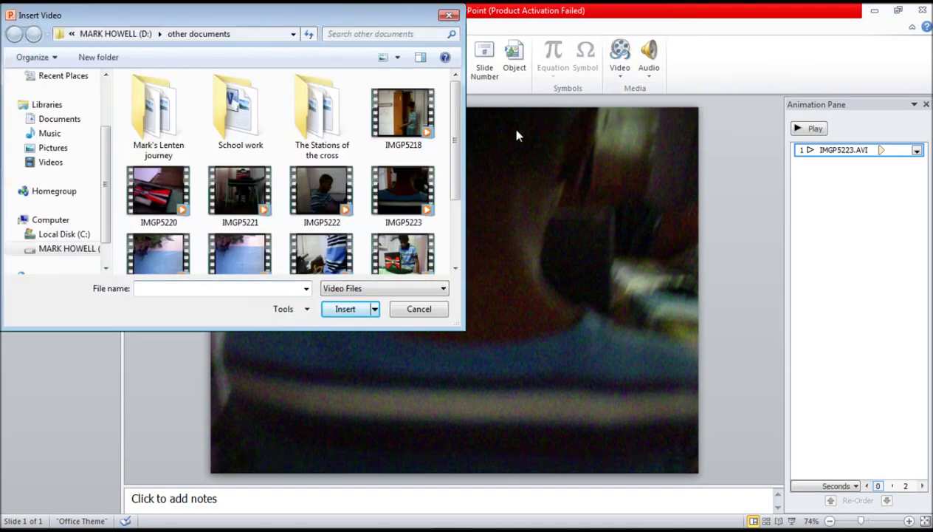
pyautogui.scroll(-2, 457, 148)
pyautogui.scroll(-1, 456, 148)
pyautogui.click(167, 191)
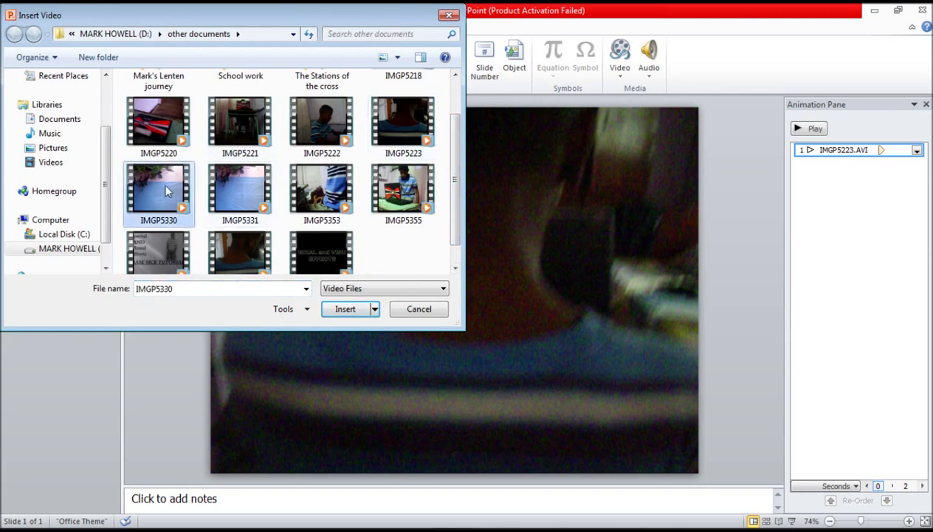
pyautogui.doubleClick(166, 191)
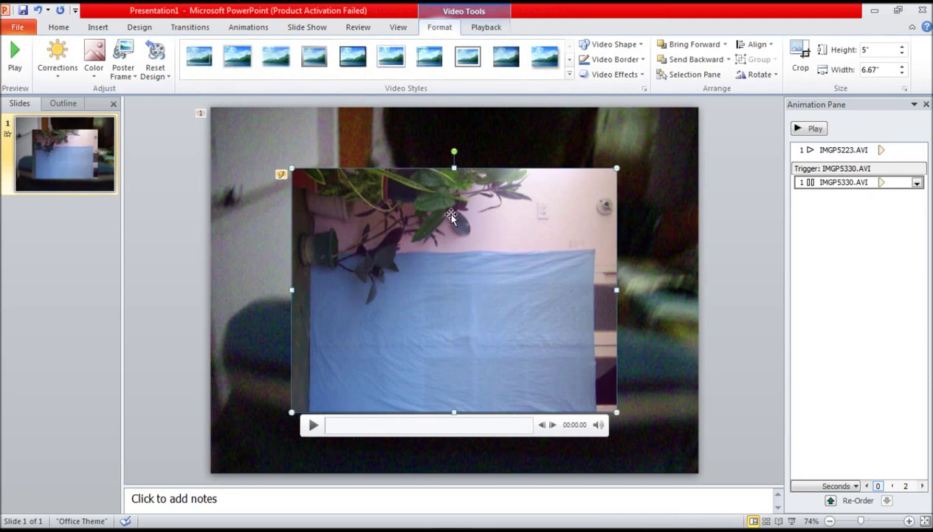
pyautogui.click(250, 27)
# Step: Give IMGP5330 a Play animation and rotate it to stand upright
pyautogui.click(123, 58)
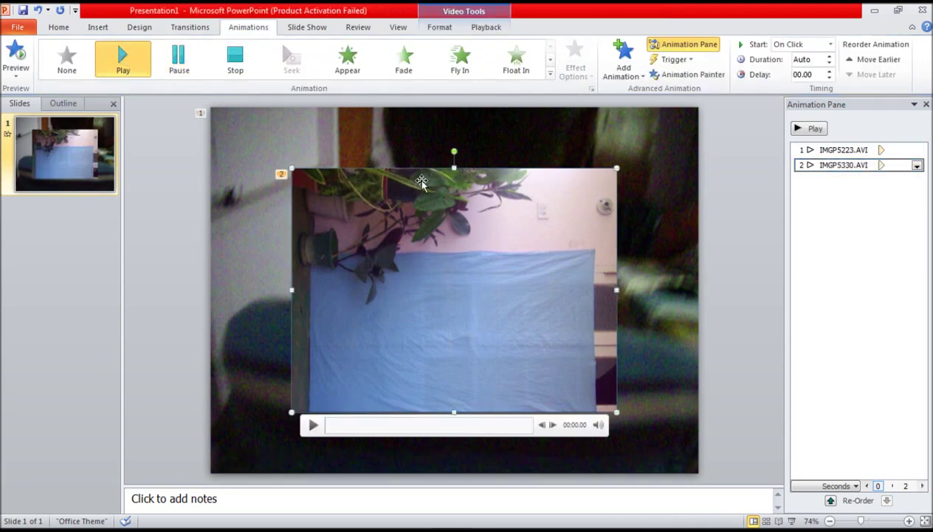
pyautogui.moveTo(454, 151); pyautogui.dragTo(364, 289)
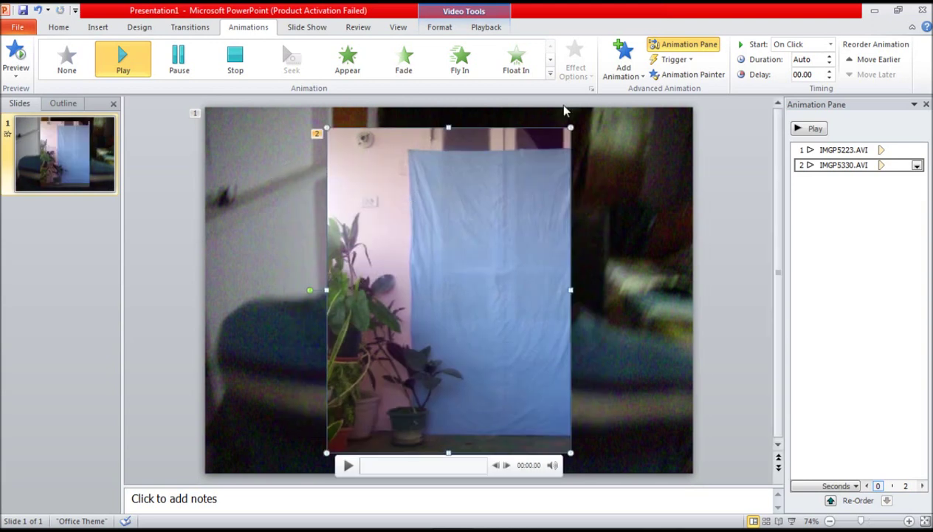
pyautogui.click(440, 26)
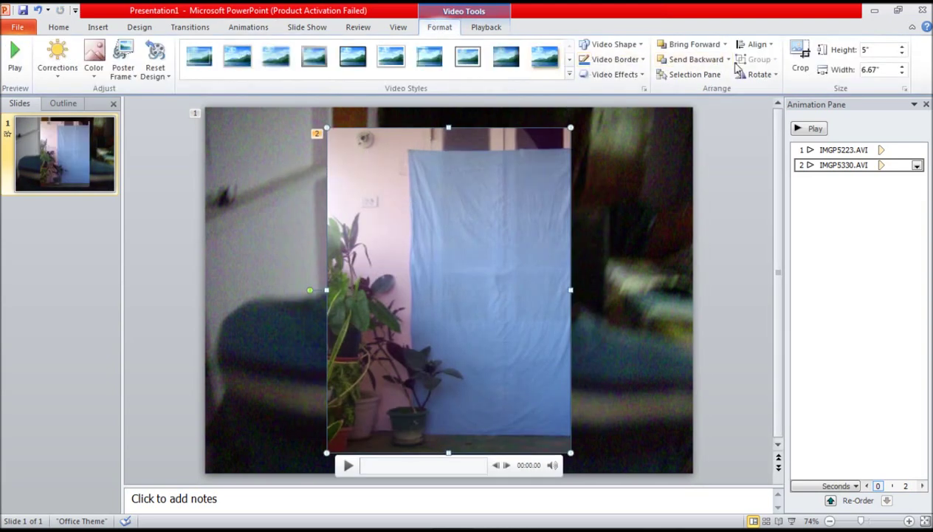
# Step: Crop off the video's left side and top strip, leaving mostly the blue sheet
pyautogui.click(800, 55)
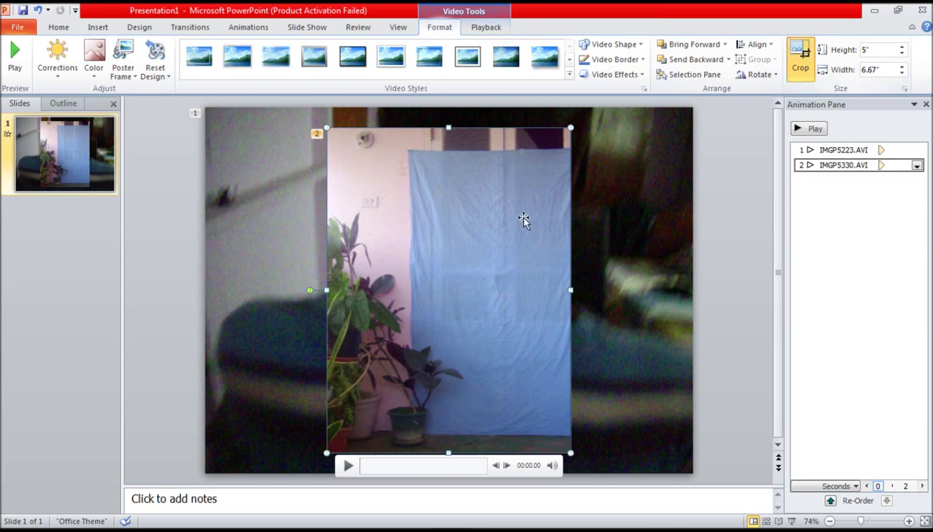
pyautogui.click(328, 290)
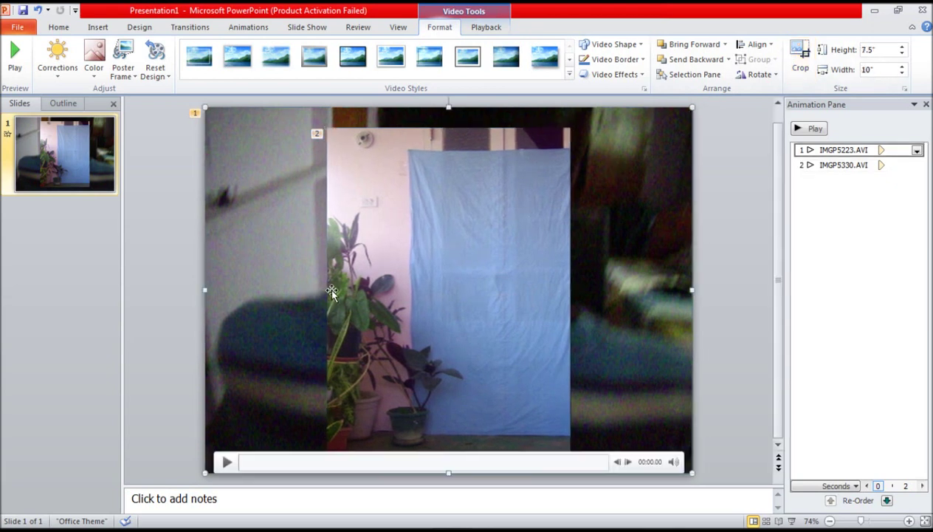
pyautogui.click(801, 56)
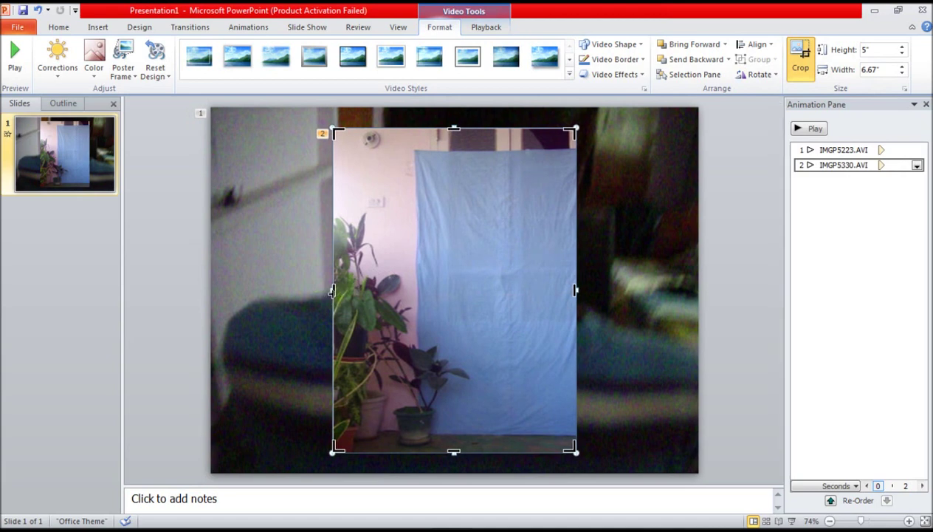
pyautogui.moveTo(387, 290); pyautogui.dragTo(416, 295)
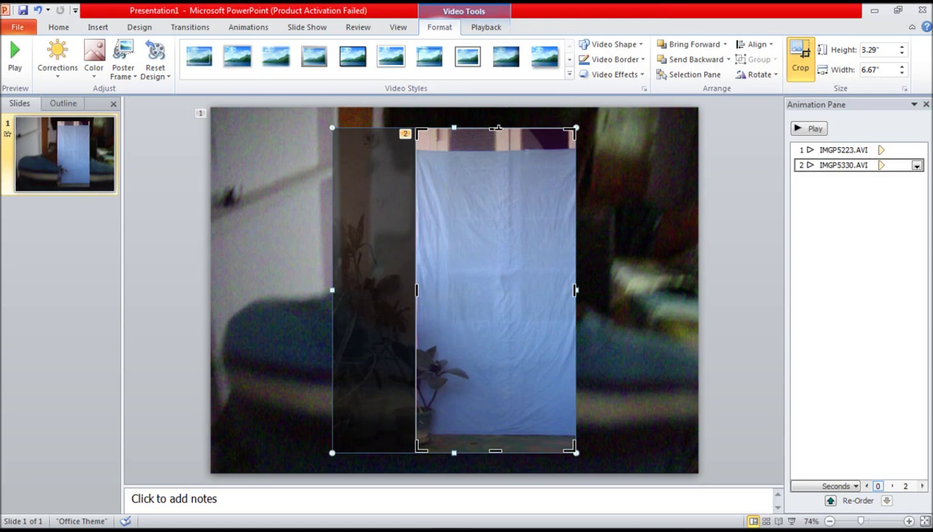
pyautogui.moveTo(499, 128); pyautogui.dragTo(500, 150)
pyautogui.click(527, 186)
pyautogui.click(485, 28)
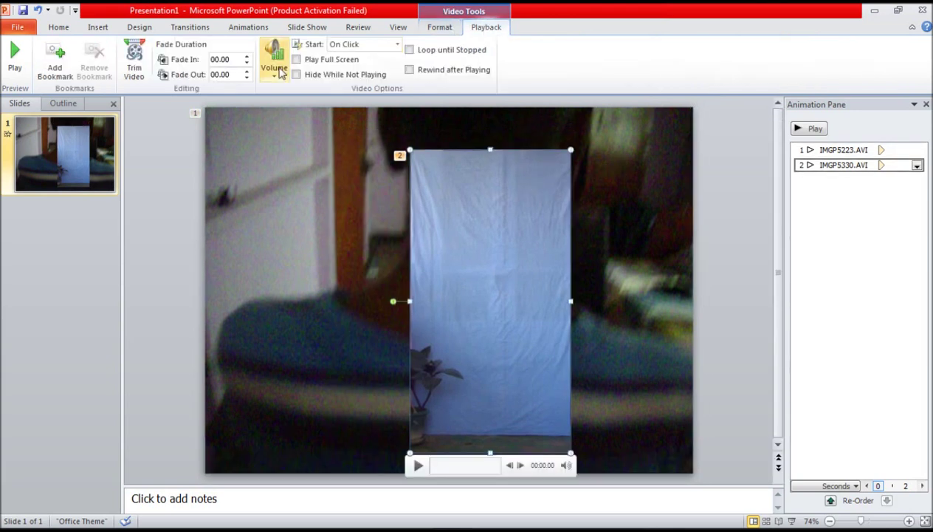
# Step: Trim IMGP5330 to play only from 00:10.168 to 00:16.037, about 5.9 seconds
pyautogui.click(134, 63)
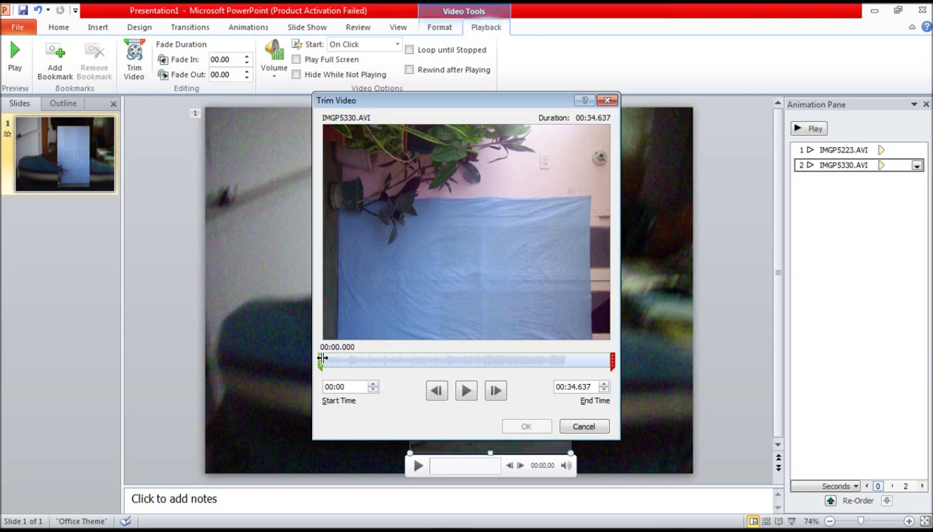
pyautogui.moveTo(322, 359); pyautogui.dragTo(407, 362)
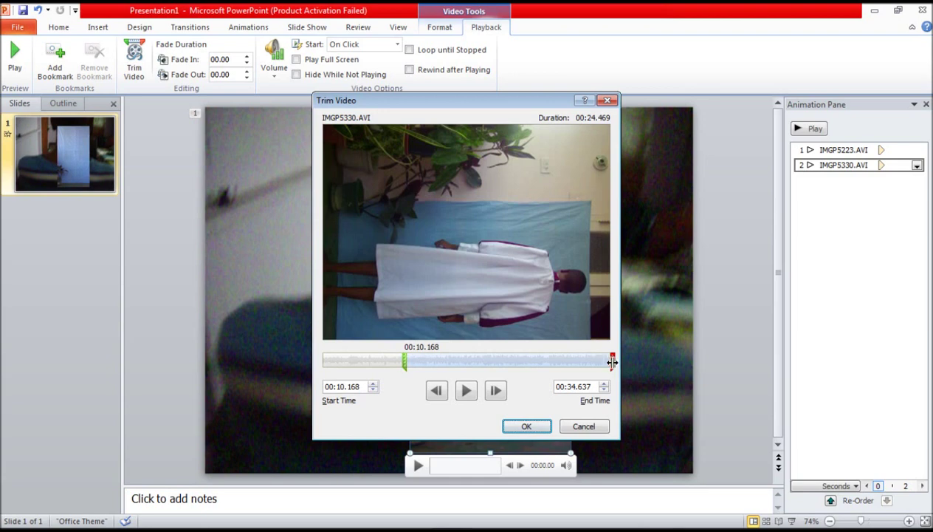
pyautogui.moveTo(612, 361); pyautogui.dragTo(455, 364)
pyautogui.click(525, 428)
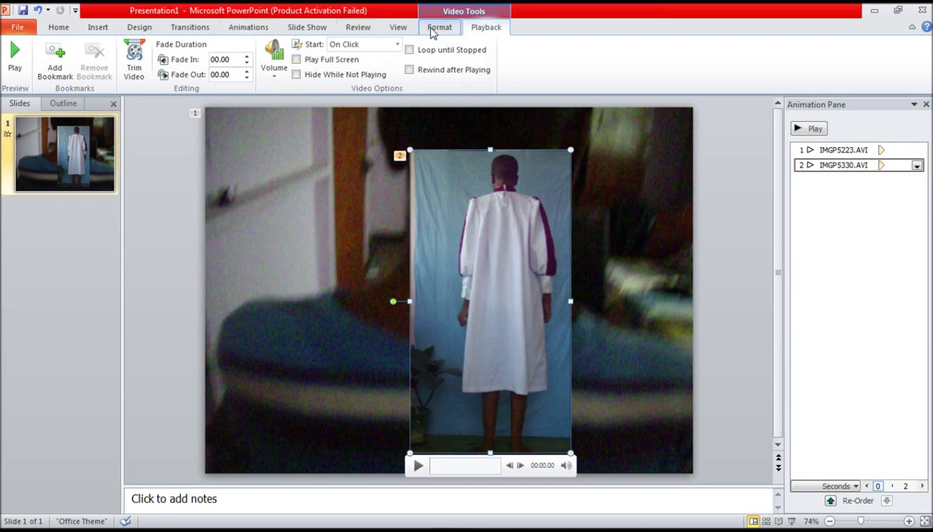
pyautogui.click(439, 27)
pyautogui.click(618, 75)
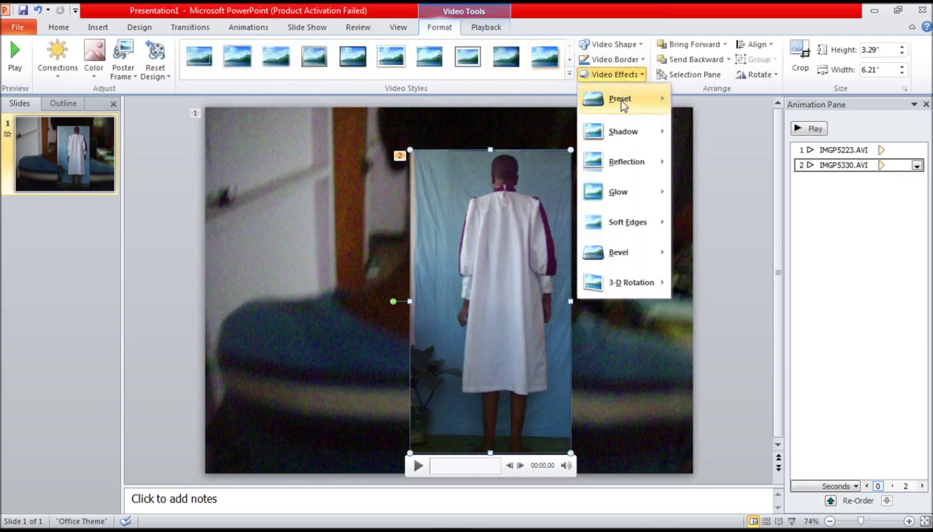
pyautogui.moveTo(621, 104)
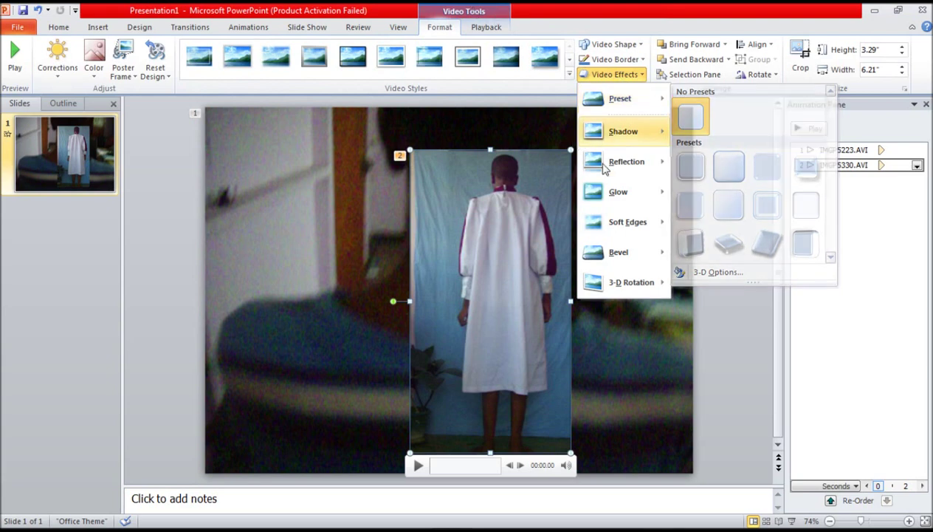
pyautogui.moveTo(631, 226)
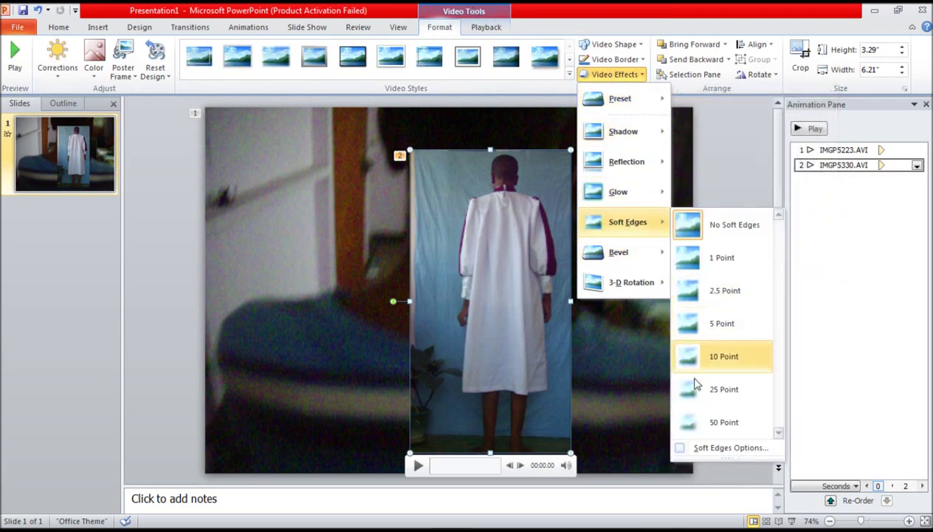
pyautogui.click(702, 449)
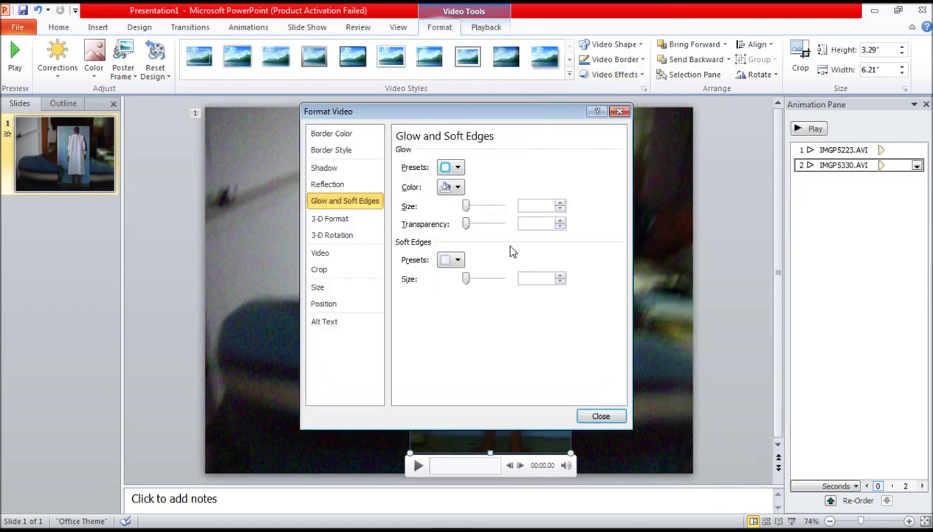
pyautogui.moveTo(417, 117); pyautogui.dragTo(726, 150)
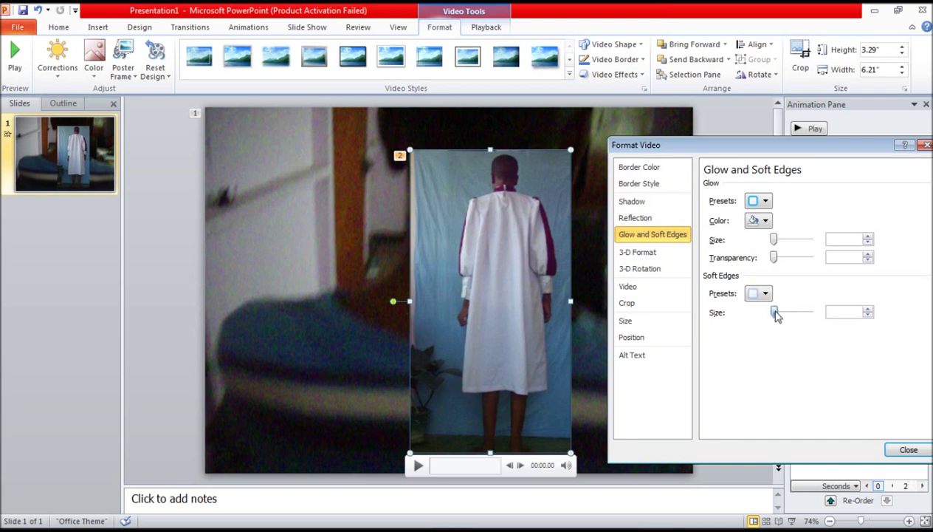
pyautogui.moveTo(776, 314); pyautogui.dragTo(802, 314)
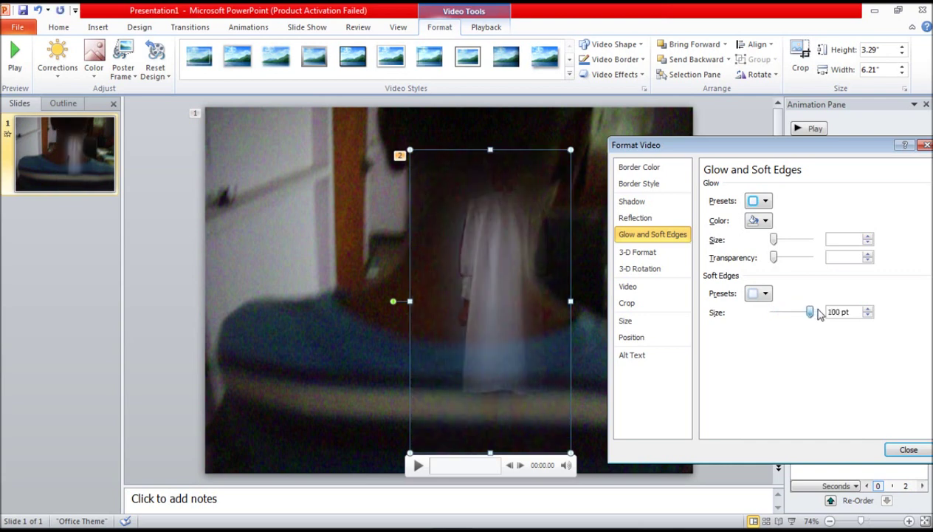
pyautogui.moveTo(818, 312); pyautogui.dragTo(741, 312)
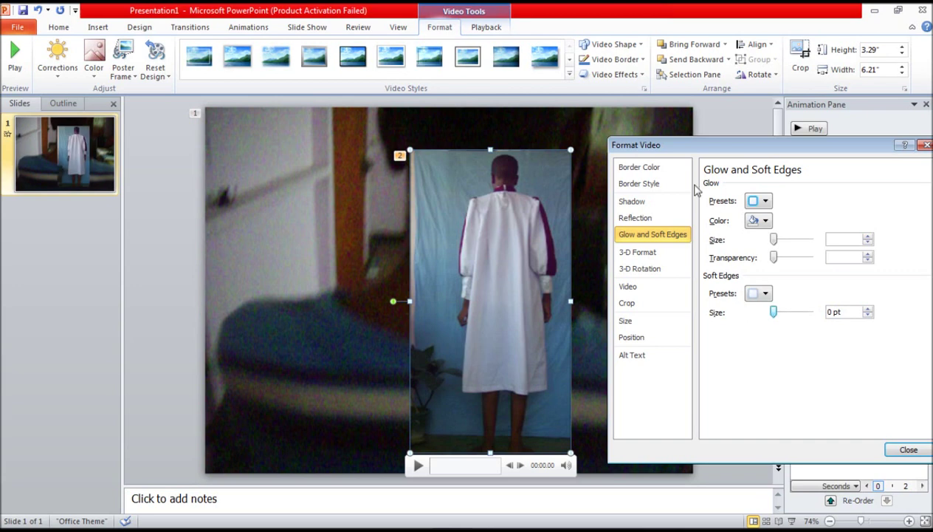
pyautogui.moveTo(641, 146); pyautogui.dragTo(561, 129)
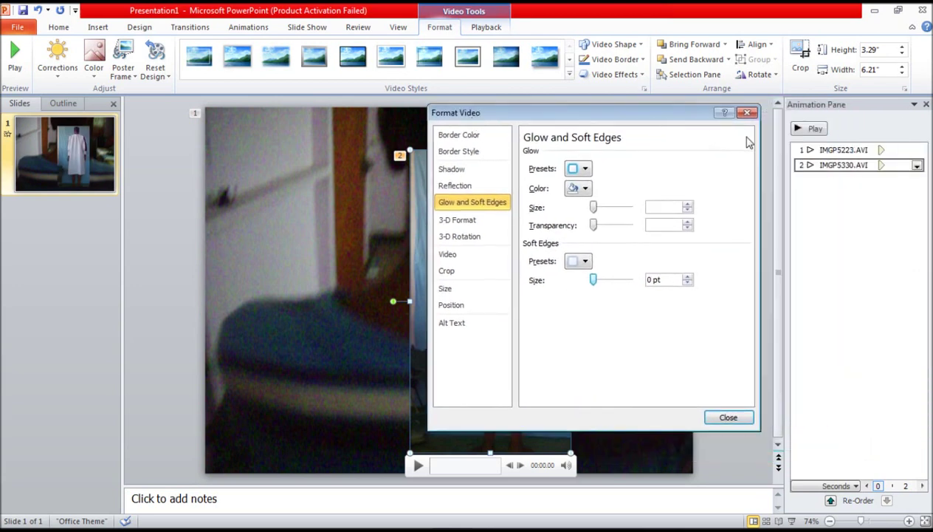
pyautogui.click(747, 113)
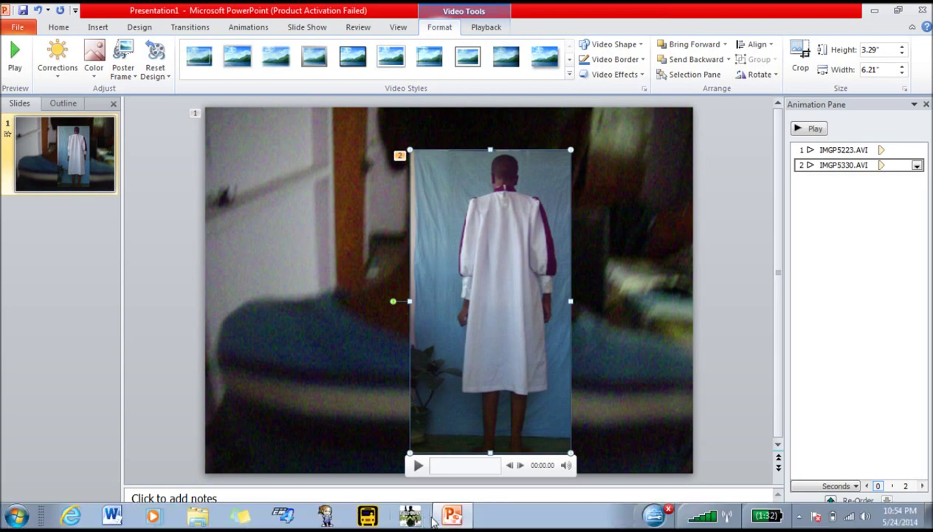
pyautogui.rightClick(447, 517)
# Step: Start a new Presentation2 and set its slide layout to Blank
pyautogui.click(442, 464)
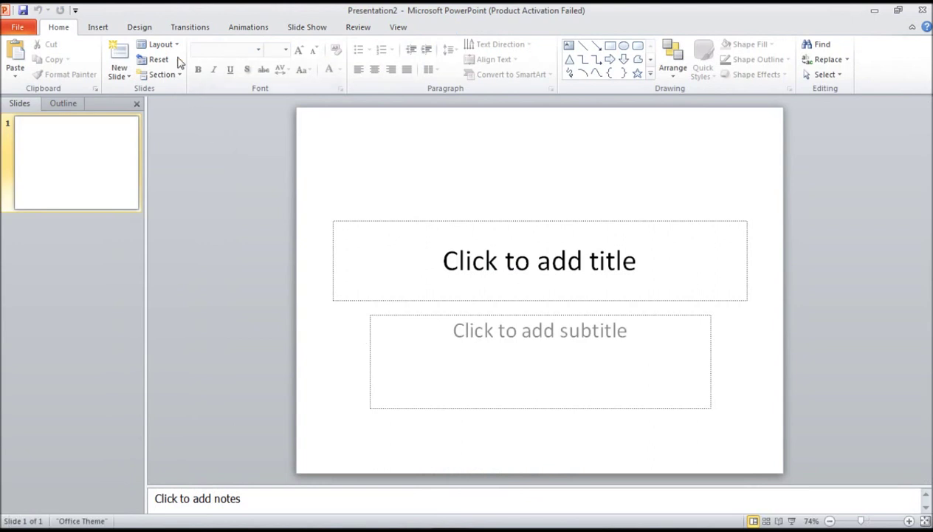
pyautogui.click(160, 45)
pyautogui.click(177, 252)
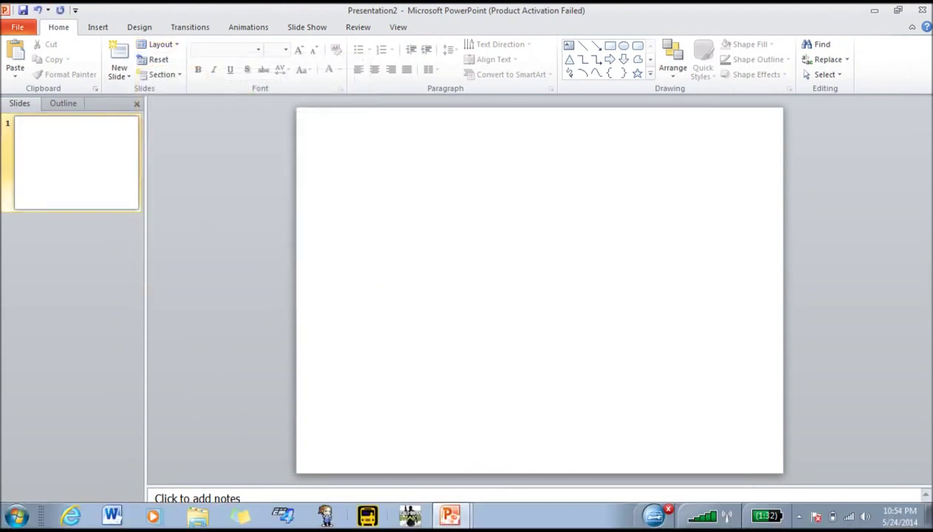
# Step: Go back to Presentation1 and cut the IMGP5330 person video
pyautogui.click(451, 515)
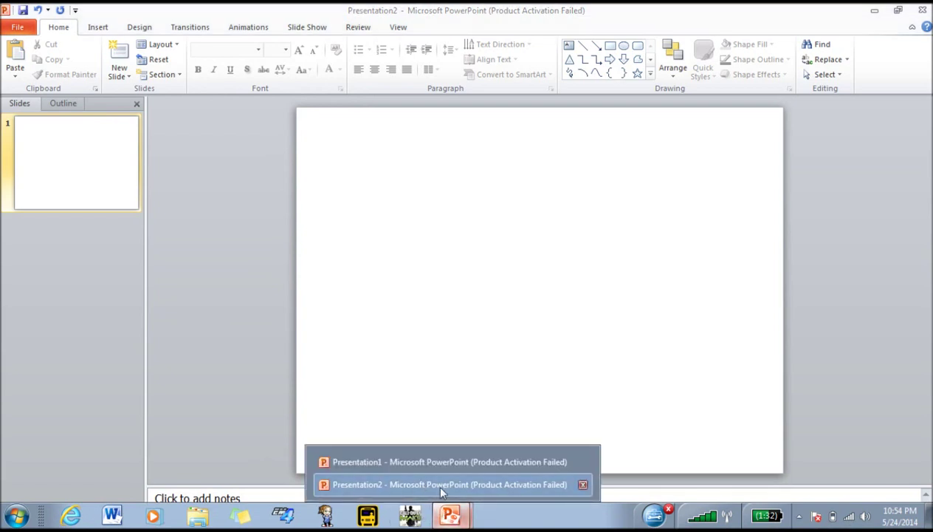
pyautogui.click(443, 484)
pyautogui.click(450, 515)
pyautogui.click(428, 483)
pyautogui.click(447, 517)
pyautogui.click(447, 517)
pyautogui.rightClick(447, 517)
pyautogui.click(447, 517)
pyautogui.click(445, 461)
pyautogui.rightClick(528, 287)
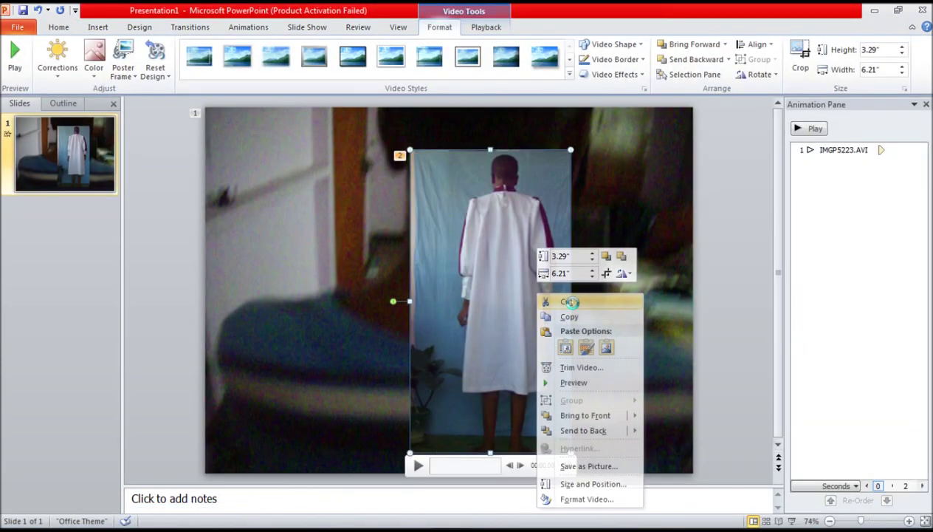
pyautogui.click(553, 299)
# Step: Paste the person video onto Presentation2's blank slide
pyautogui.click(449, 515)
pyautogui.click(448, 479)
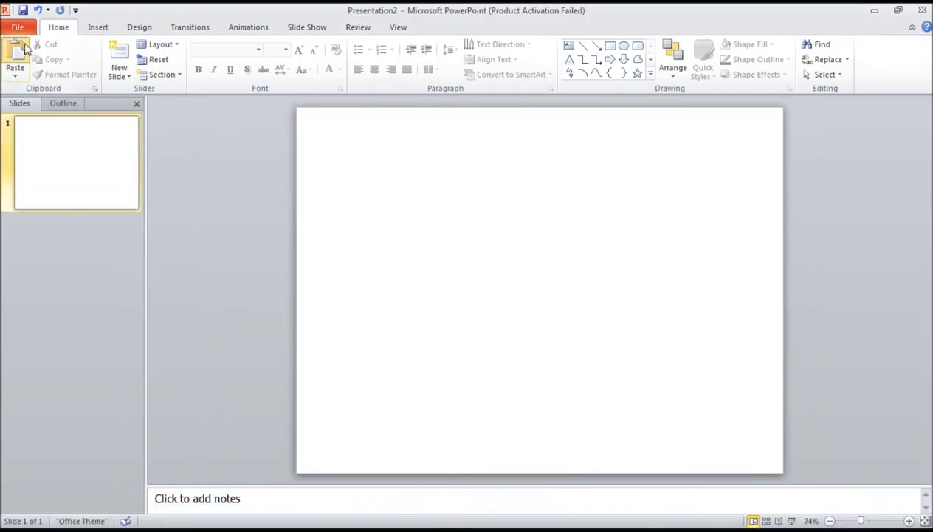
pyautogui.click(15, 56)
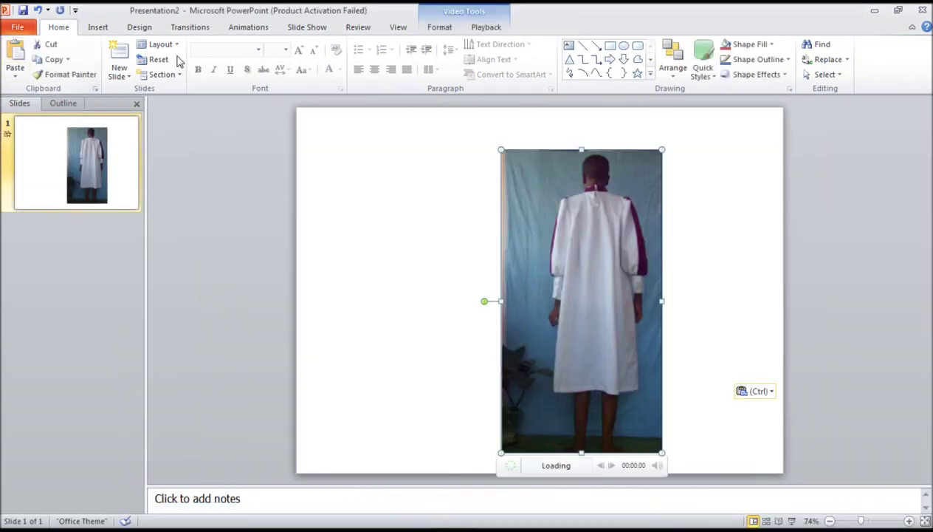
pyautogui.click(97, 27)
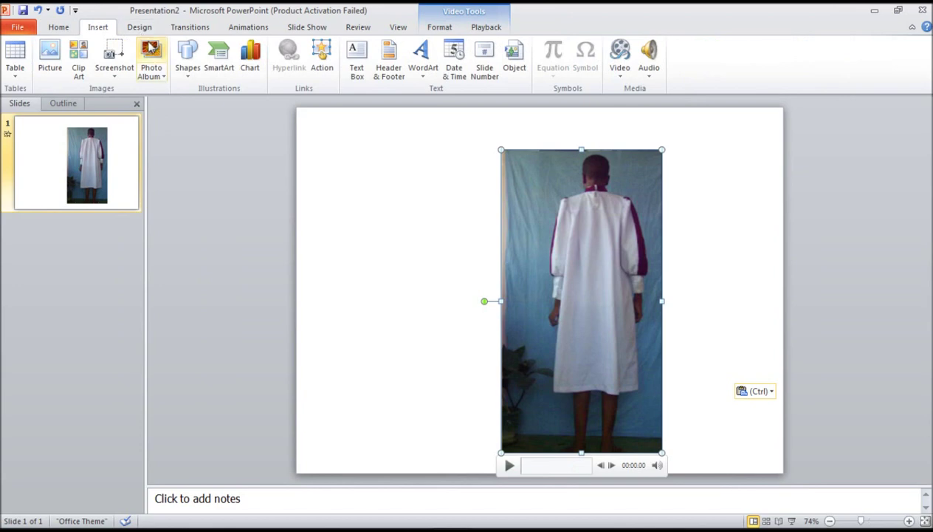
# Step: Draw a rectangle covering the whole slide
pyautogui.click(185, 77)
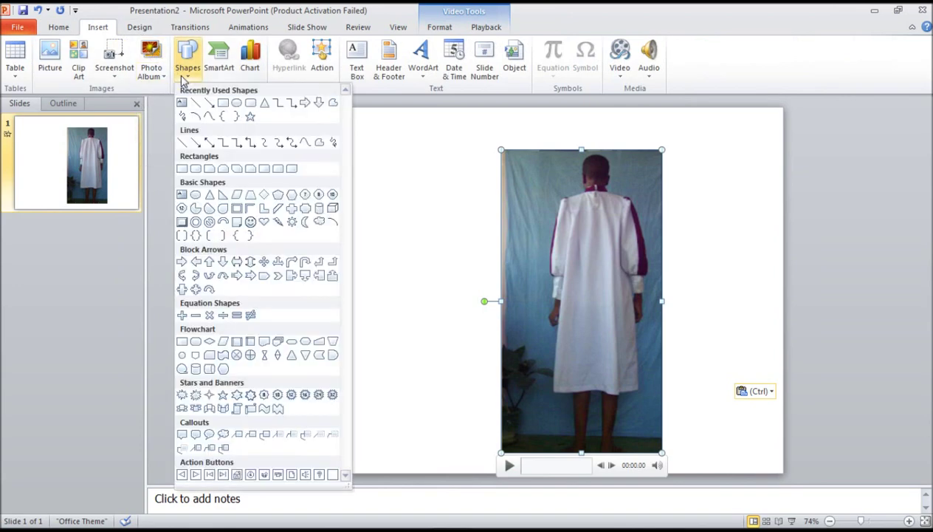
pyautogui.click(223, 104)
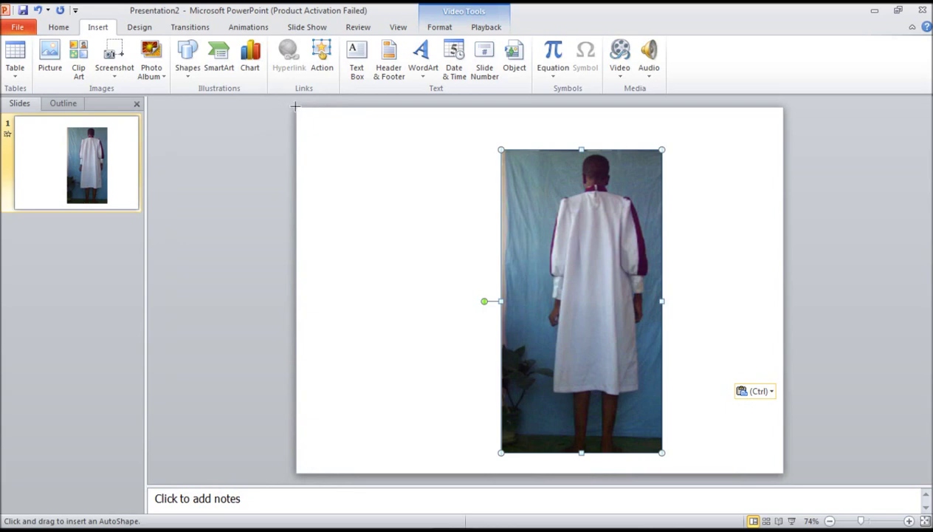
pyautogui.moveTo(297, 107)
pyautogui.mouseDown()
pyautogui.moveTo(635, 423)
pyautogui.moveTo(778, 472)
pyautogui.mouseUp()
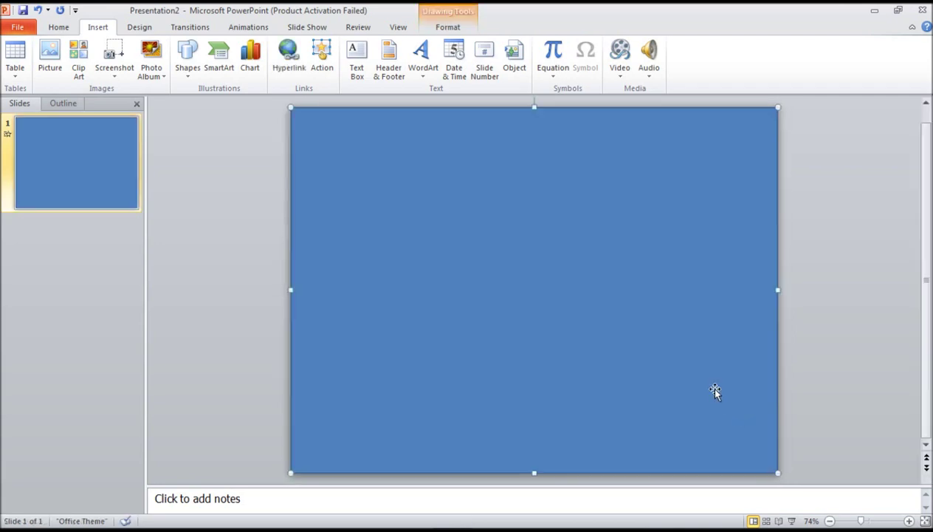
# Step: Send the rectangle behind the person video and shift the video left toward centre
pyautogui.rightClick(693, 372)
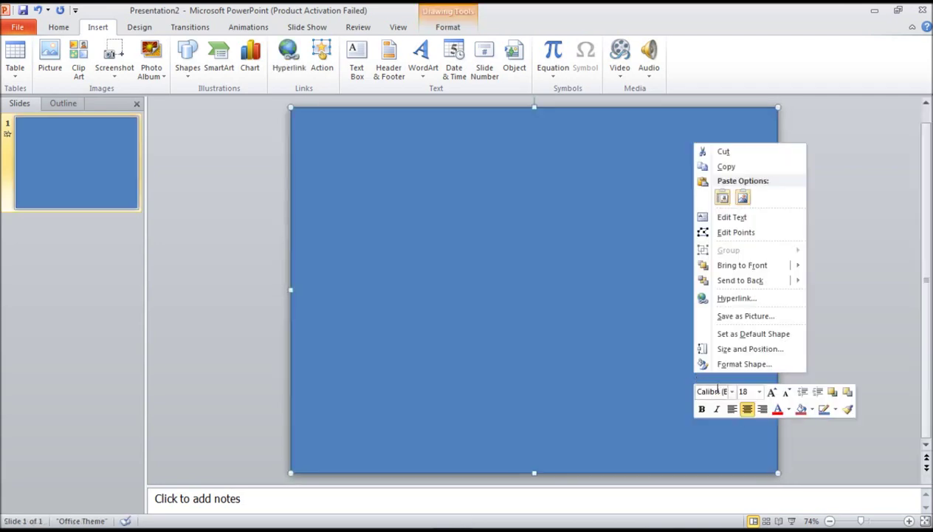
pyautogui.click(753, 282)
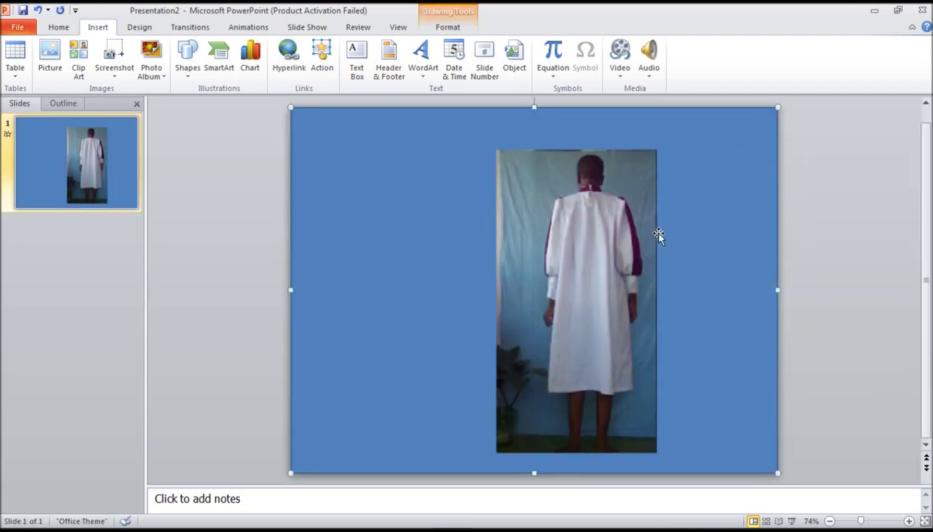
pyautogui.moveTo(611, 230); pyautogui.dragTo(559, 228)
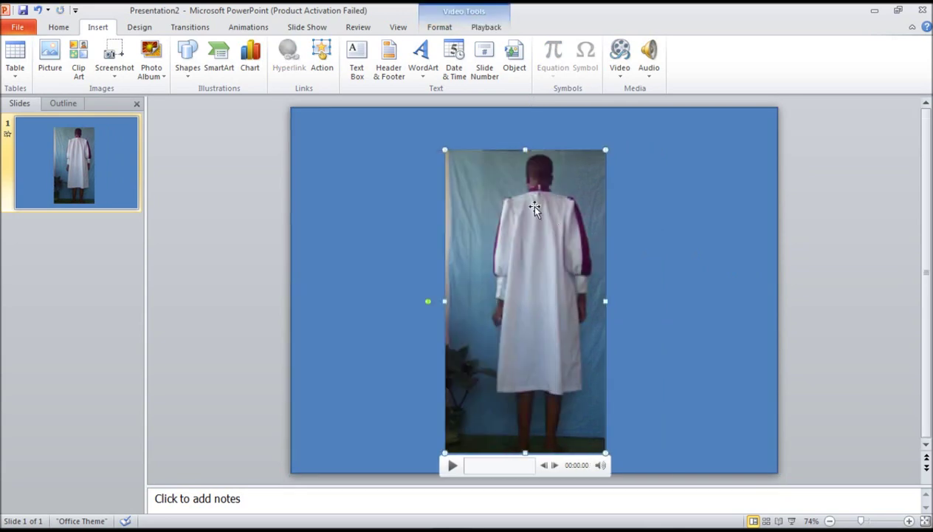
pyautogui.click(59, 28)
# Step: Save Presentation2 as Windows Media Video Presentation3.wmv instead of replacing Presentation2.wmv
pyautogui.click(20, 28)
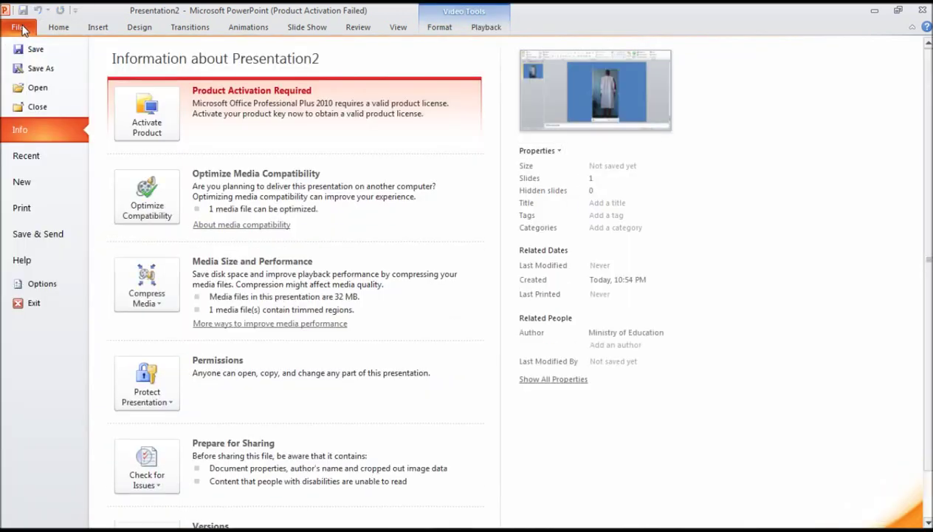
pyautogui.click(41, 69)
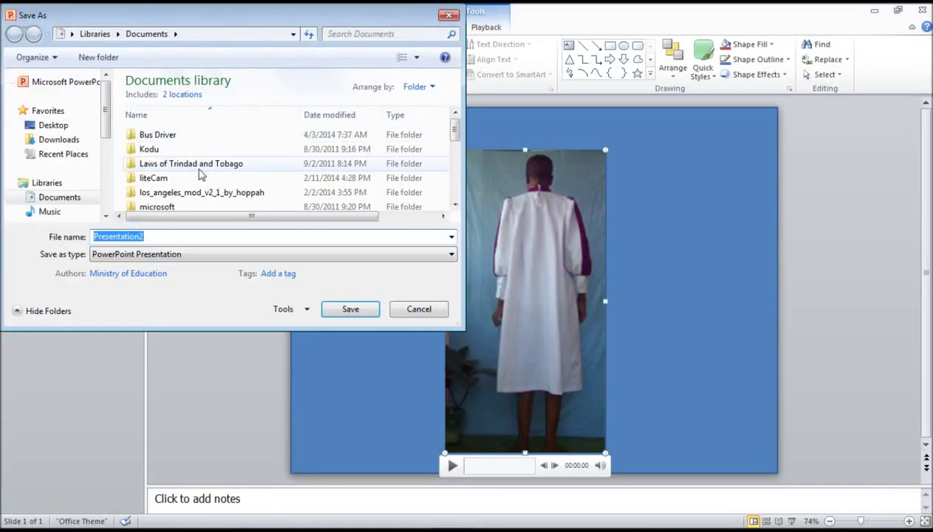
pyautogui.click(277, 254)
pyautogui.click(240, 155)
pyautogui.click(359, 310)
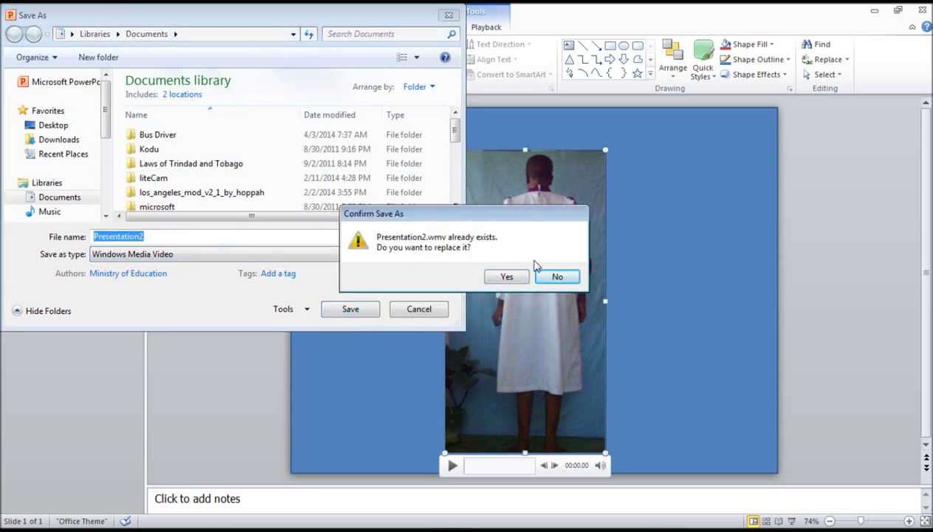
pyautogui.click(555, 276)
pyautogui.click(264, 236)
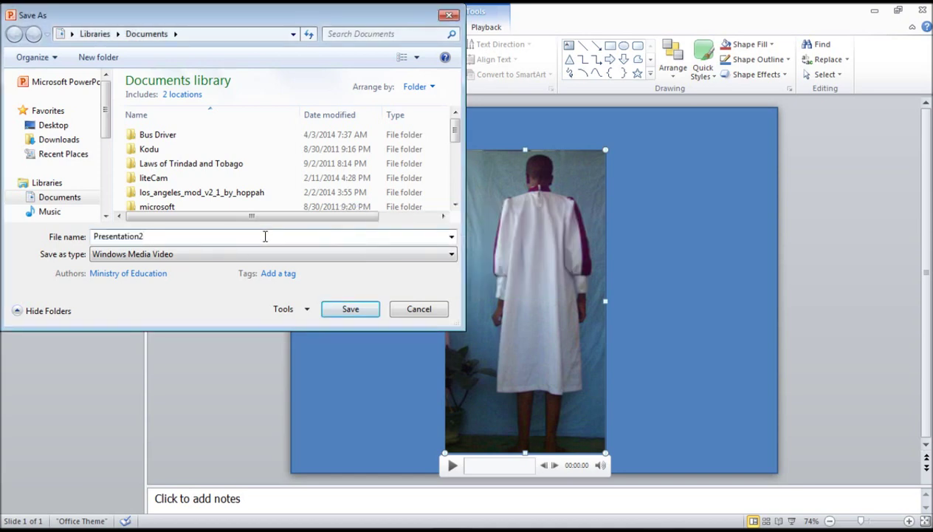
pyautogui.press('BackSpace')
pyautogui.write('3')
pyautogui.click(346, 310)
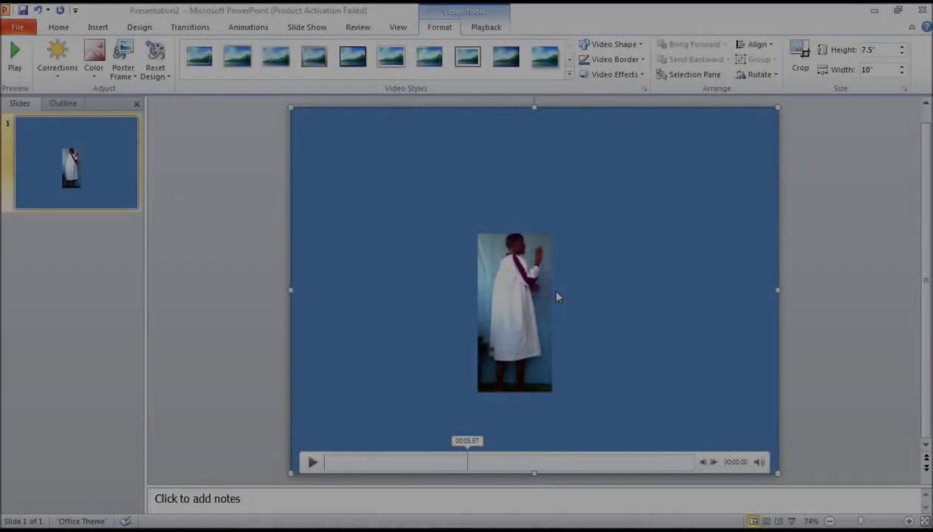
# Step: Cut the blue screen video from Presentation2 and paste it onto Presentation1's background-video slide
pyautogui.rightClick(578, 268)
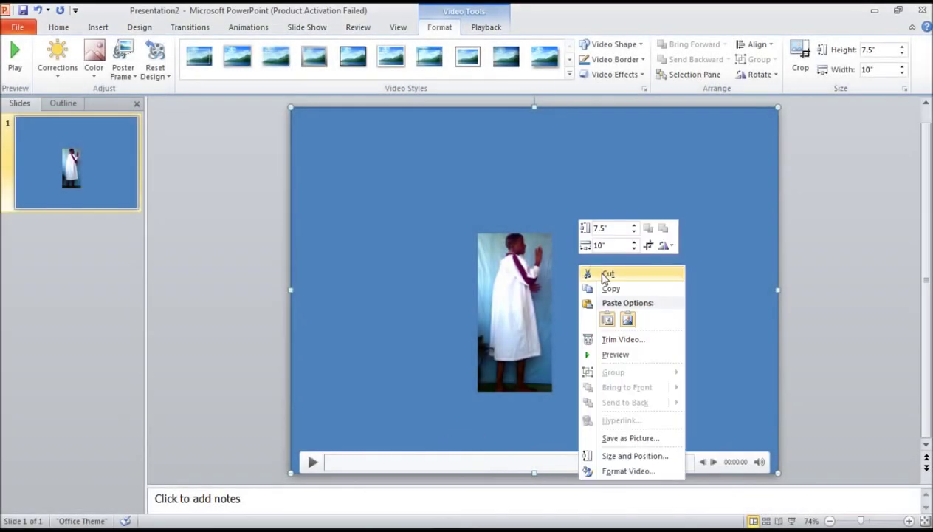
pyautogui.click(606, 274)
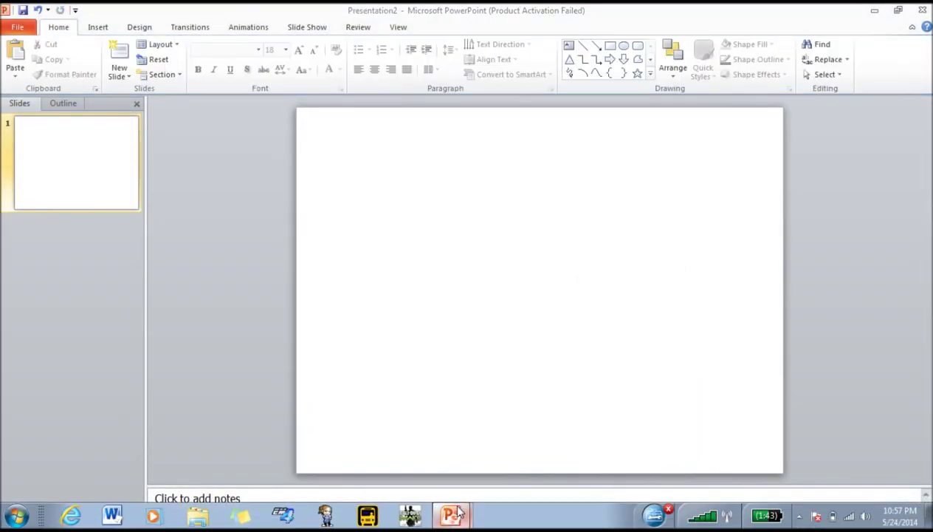
pyautogui.moveTo(450, 515)
pyautogui.click(450, 482)
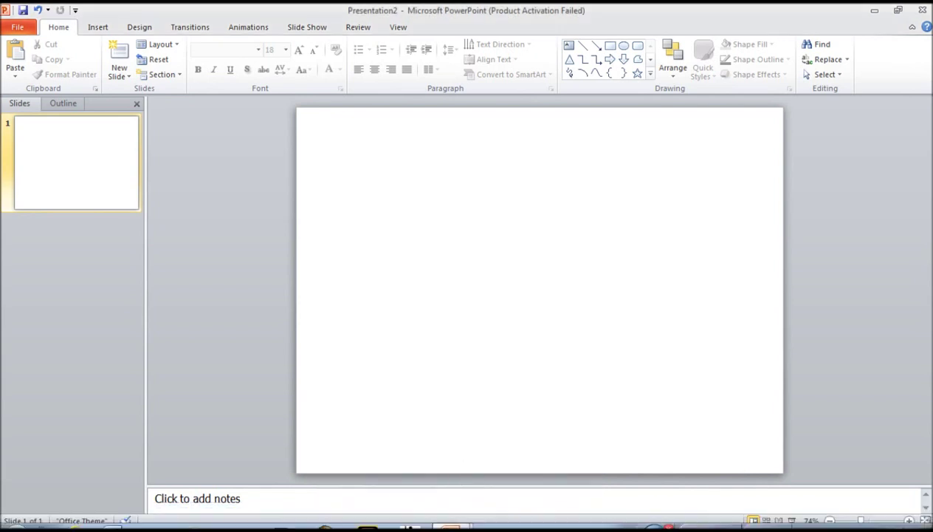
pyautogui.moveTo(452, 517)
pyautogui.click(456, 455)
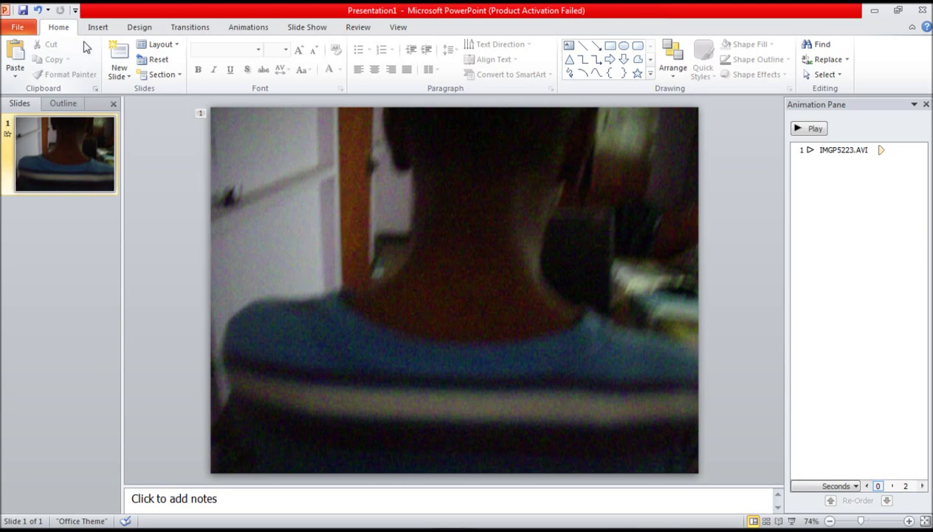
pyautogui.click(17, 55)
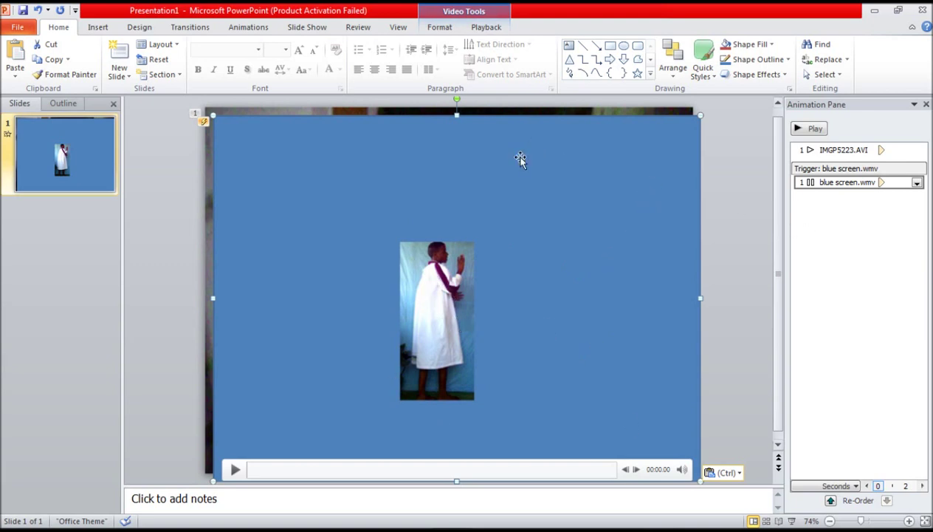
# Step: Change blue screen.wmv's animation to Play, starting With Previous
pyautogui.click(249, 28)
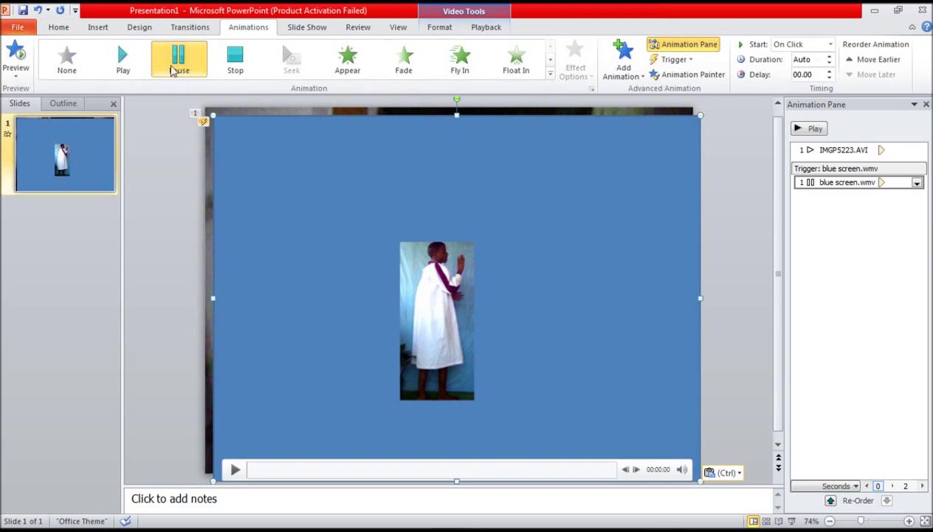
pyautogui.click(122, 59)
pyautogui.click(916, 165)
pyautogui.click(881, 197)
# Step: Nudge the blue screen video so it lines up with the slide edges
pyautogui.click(588, 177)
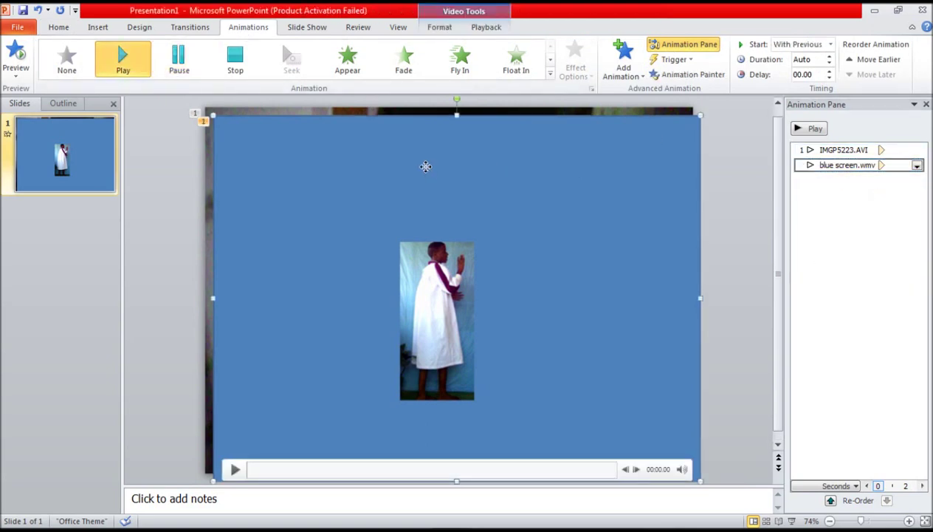
pyautogui.moveTo(427, 164); pyautogui.dragTo(422, 159)
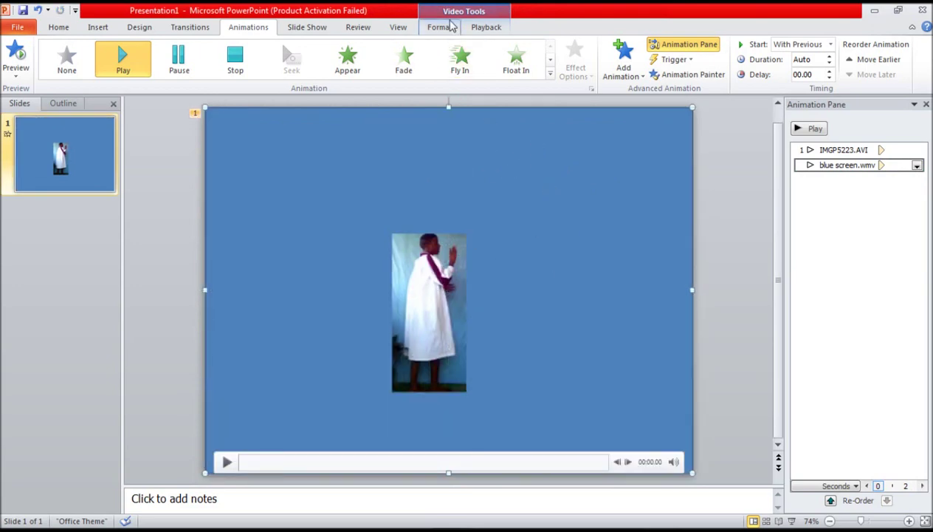
pyautogui.click(456, 32)
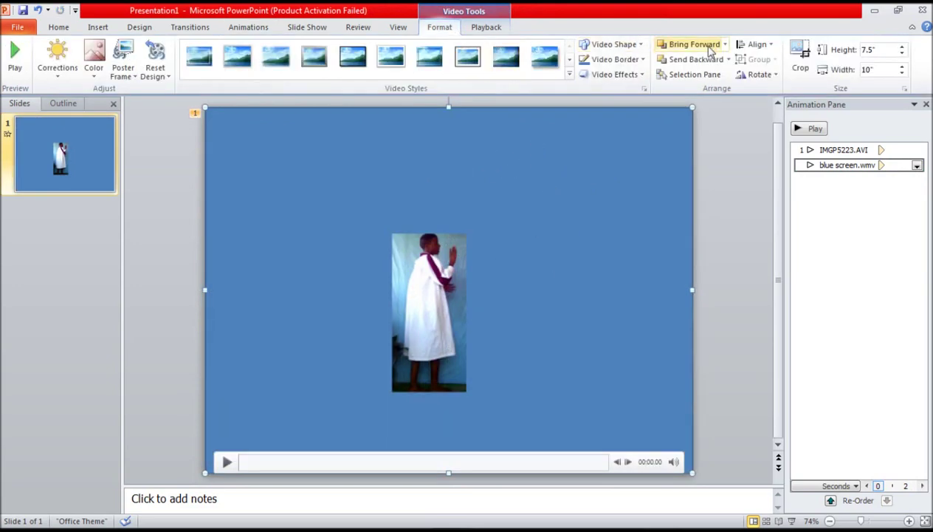
# Step: Crop the blue screen video in from the right, bottom, left and top so it frames the person
pyautogui.click(801, 53)
pyautogui.moveTo(691, 289); pyautogui.dragTo(563, 281)
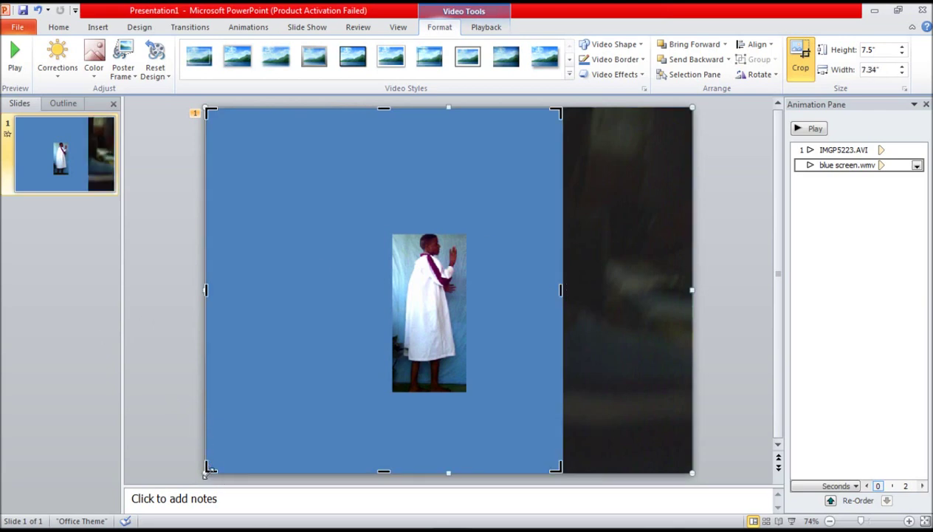
pyautogui.moveTo(207, 467); pyautogui.dragTo(299, 431)
pyautogui.moveTo(301, 109); pyautogui.dragTo(331, 182)
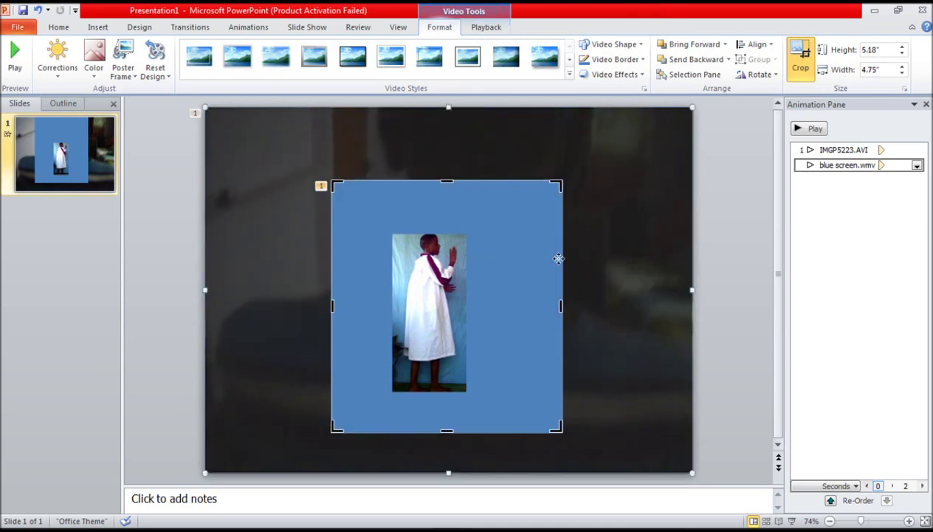
# Step: Move the cropped 5.18 by 4.75 inch video to the slide's upper-left corner
pyautogui.click(716, 242)
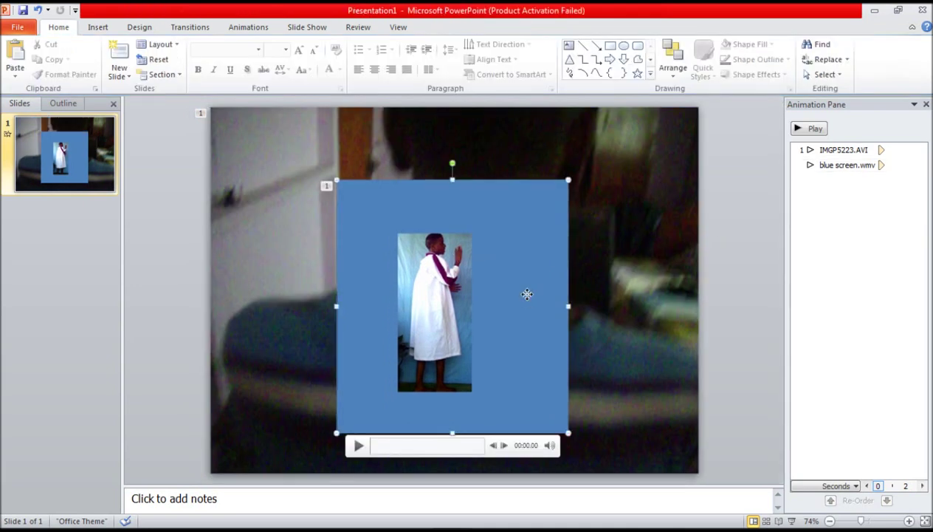
pyautogui.moveTo(527, 294); pyautogui.dragTo(393, 213)
pyautogui.click(615, 75)
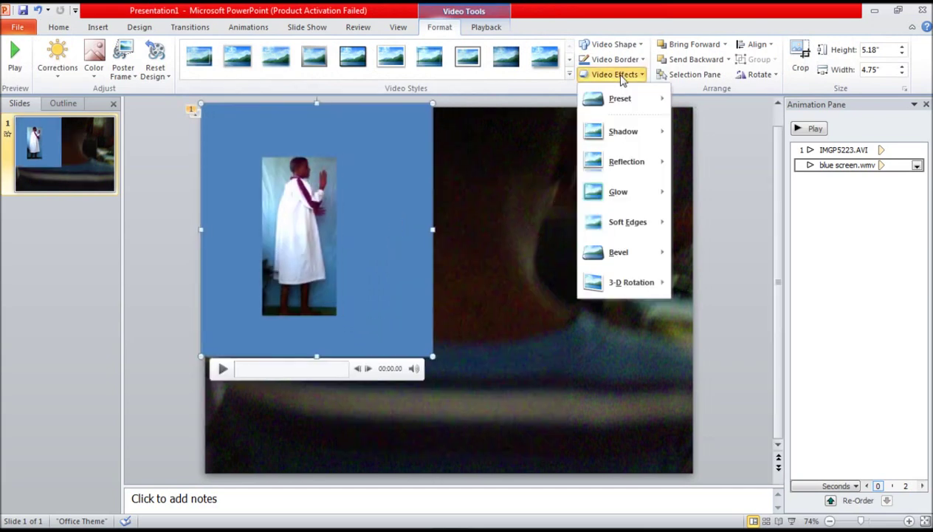
# Step: Set the blue screen video's soft edges size to 100 pt in Soft Edges Options
pyautogui.moveTo(627, 224)
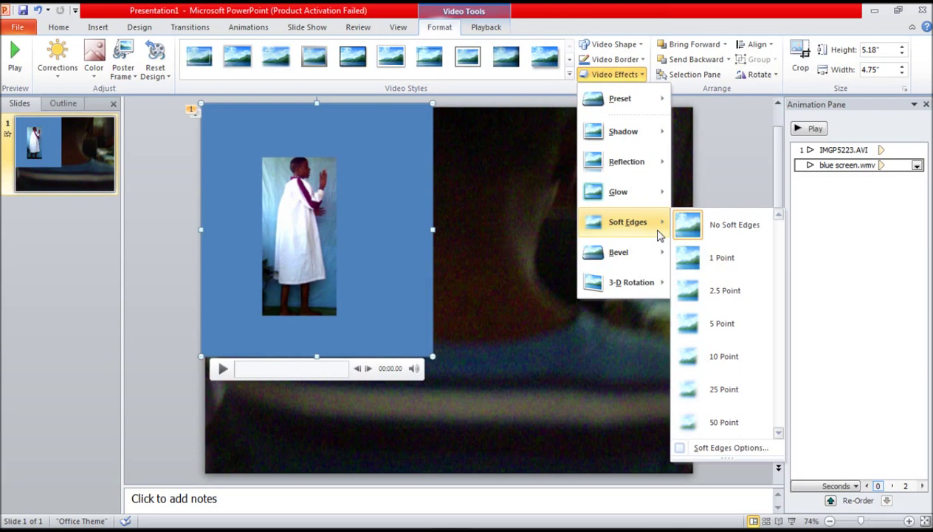
pyautogui.click(689, 447)
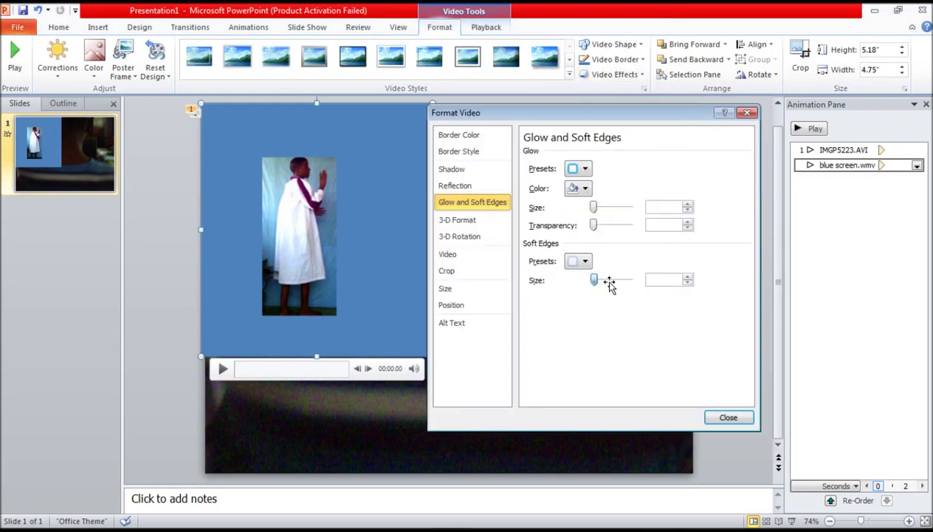
pyautogui.moveTo(610, 286); pyautogui.dragTo(646, 289)
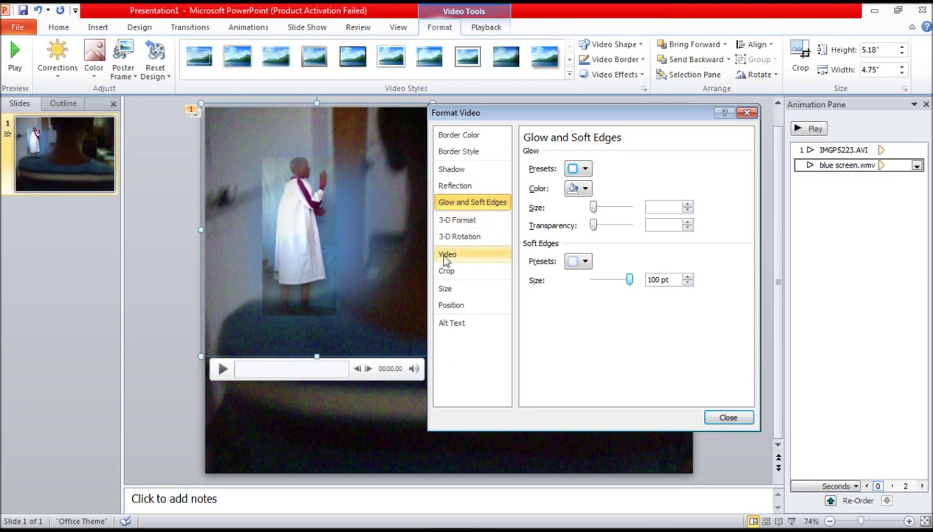
pyautogui.click(315, 266)
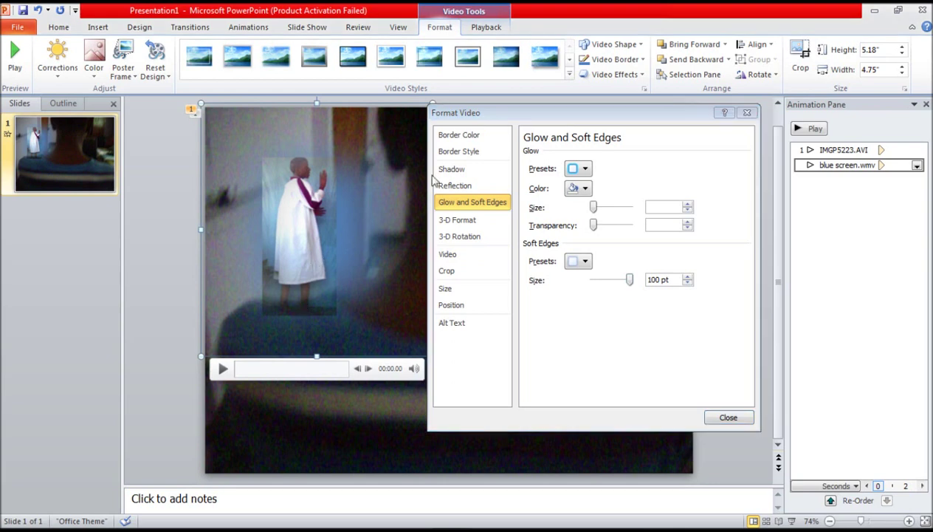
# Step: Recrop the soft-edged person video, narrowing it from the bottom-left corner
pyautogui.click(800, 55)
pyautogui.moveTo(337, 301); pyautogui.dragTo(215, 365)
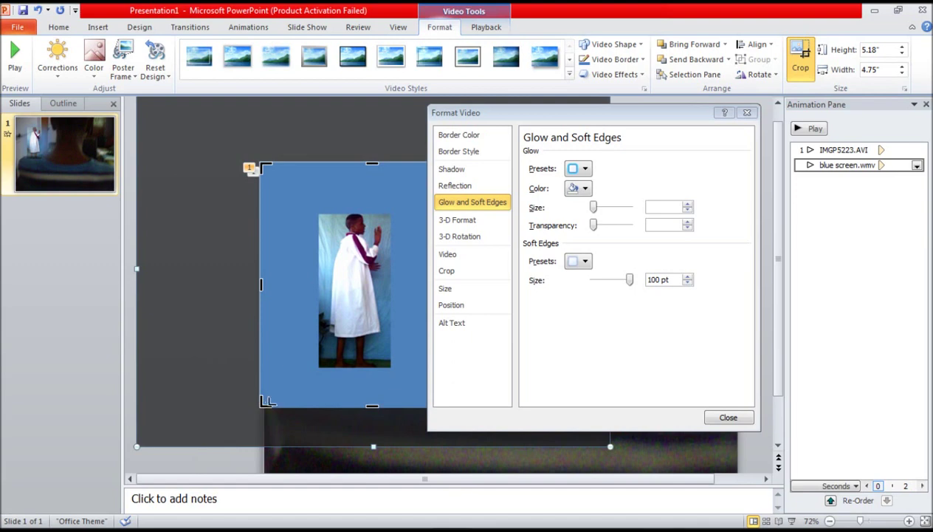
pyautogui.moveTo(264, 406); pyautogui.dragTo(285, 403)
pyautogui.click(75, 330)
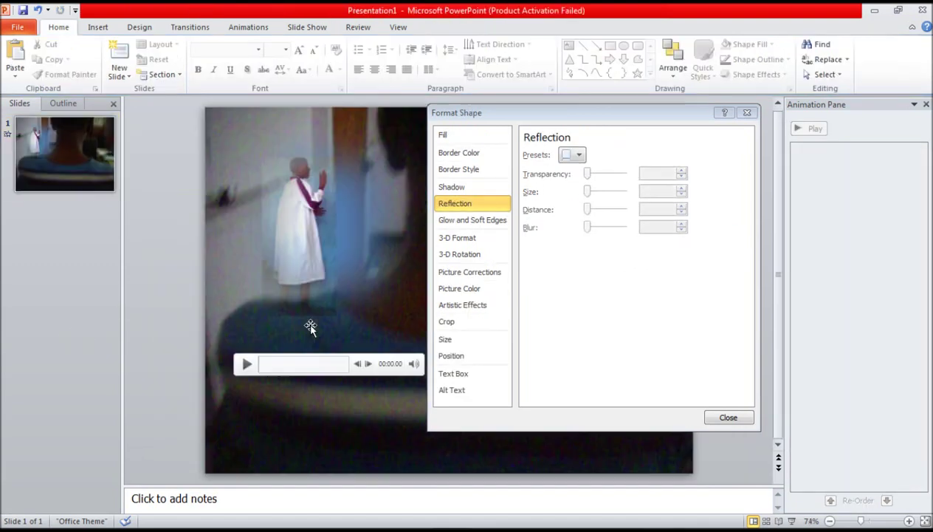
pyautogui.click(348, 299)
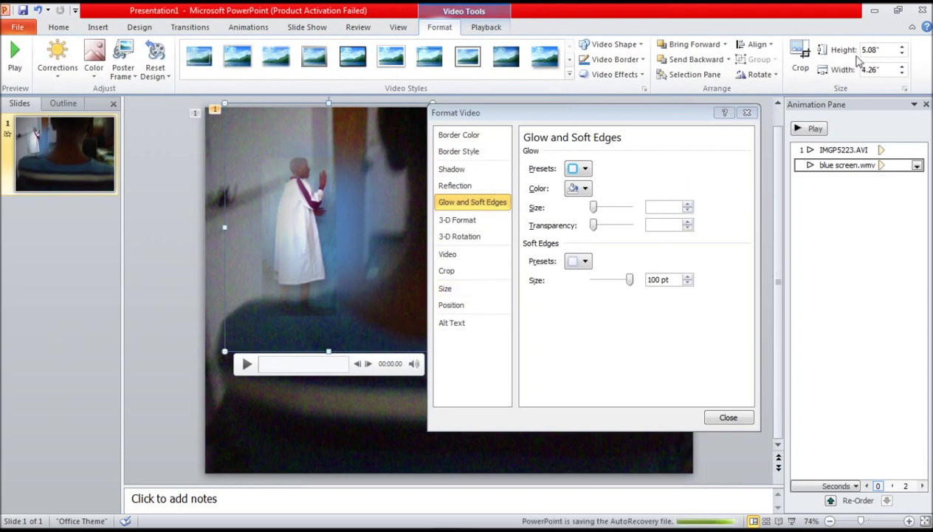
# Step: Trim the person video's crop from the bottom-right corner, keeping the formatting window clear
pyautogui.click(800, 52)
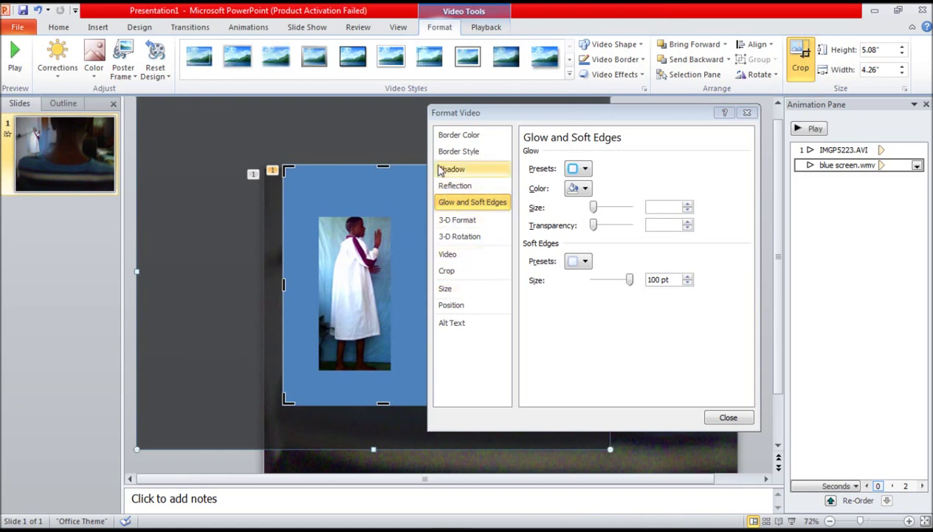
pyautogui.moveTo(513, 112); pyautogui.dragTo(636, 166)
pyautogui.moveTo(479, 400); pyautogui.dragTo(455, 389)
pyautogui.click(99, 322)
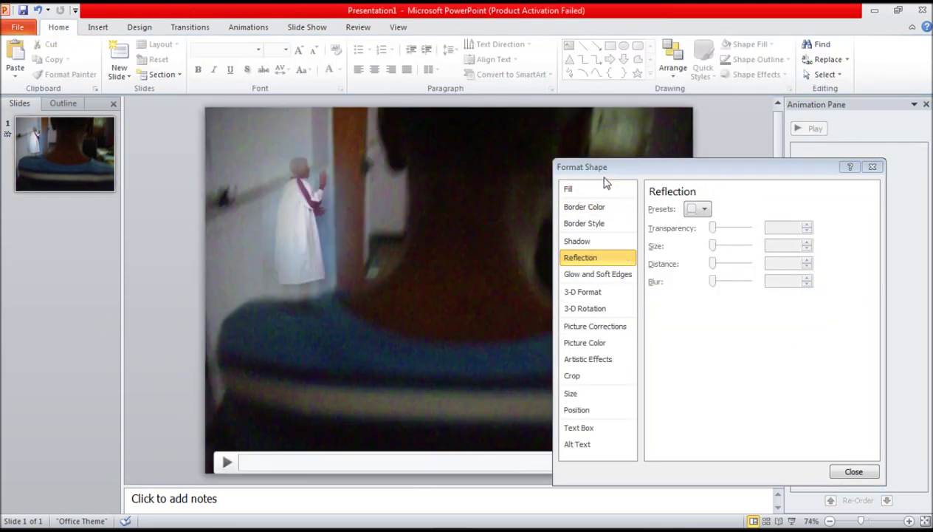
pyautogui.moveTo(601, 166); pyautogui.dragTo(499, 120)
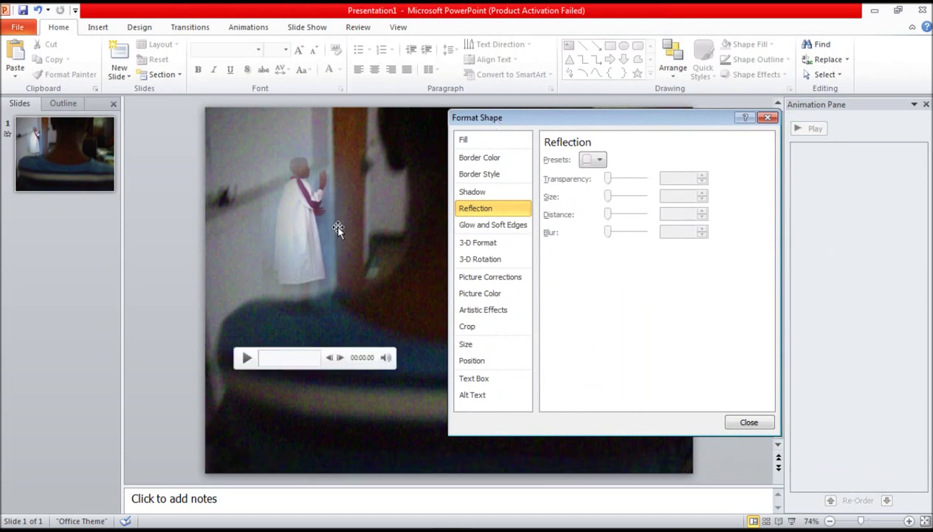
pyautogui.click(317, 237)
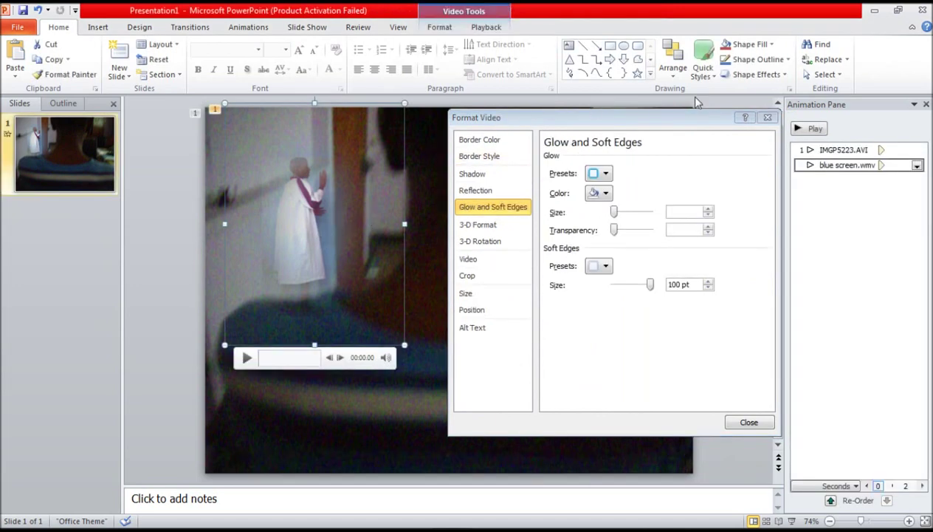
# Step: Extend the crop's bottom edge so the video is 4.95 by 3.68 inches, then close the formatting window
pyautogui.click(440, 26)
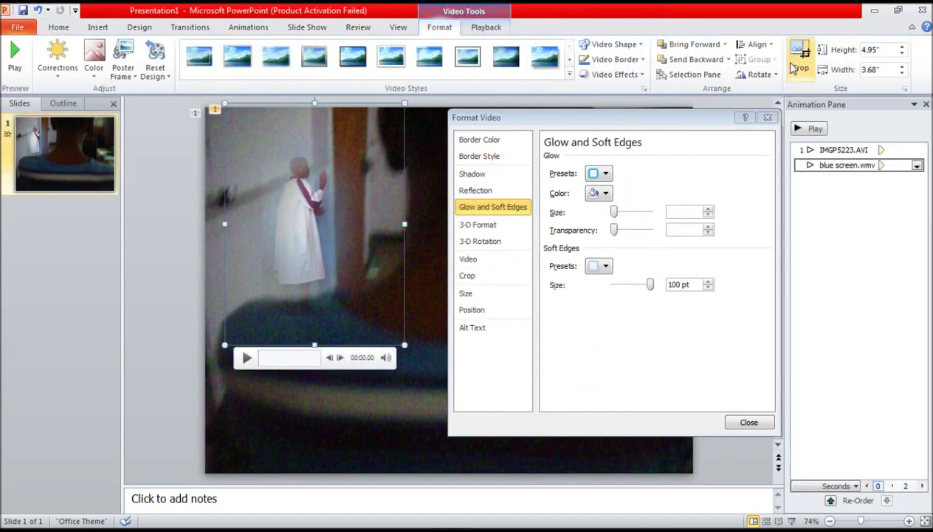
pyautogui.click(794, 66)
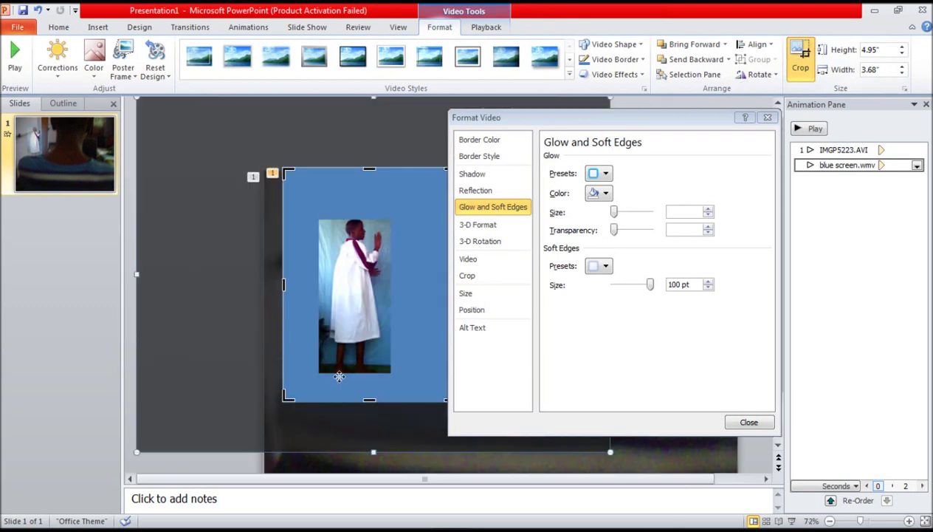
pyautogui.moveTo(369, 401); pyautogui.dragTo(371, 409)
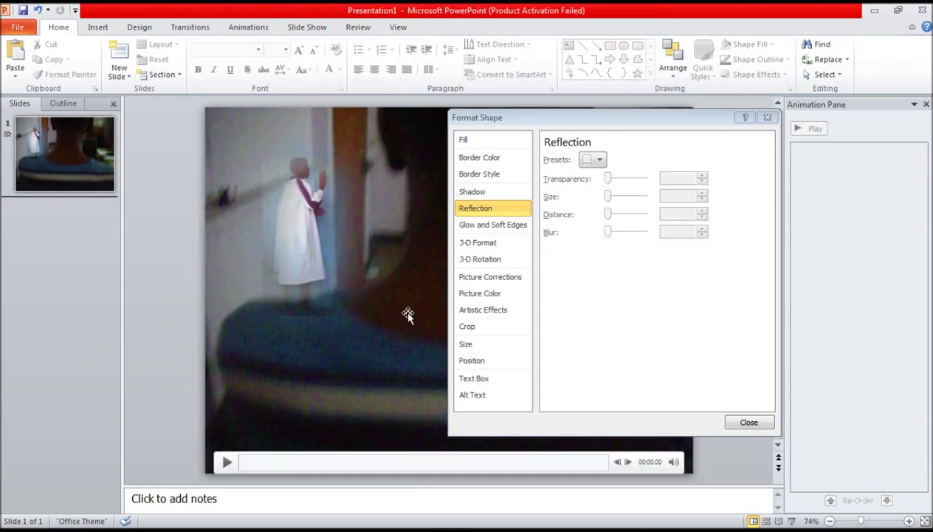
pyautogui.moveTo(544, 122); pyautogui.dragTo(467, 95)
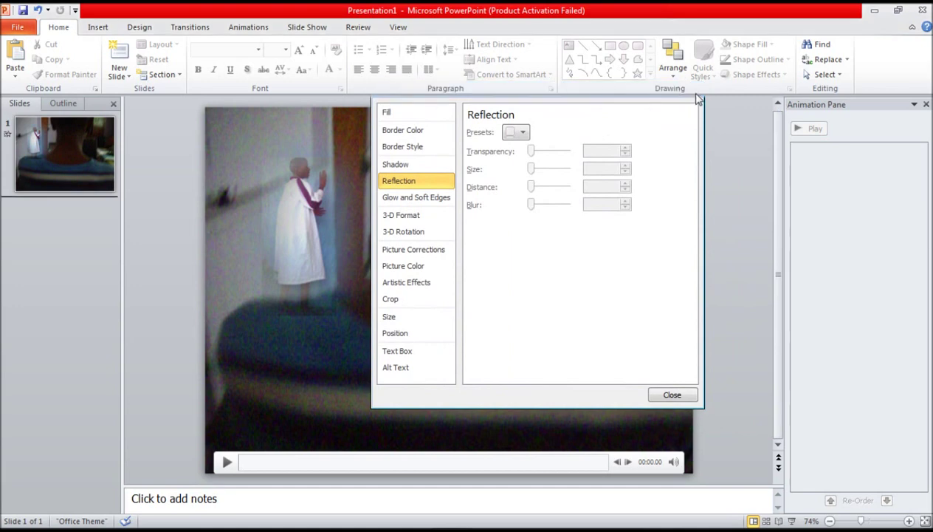
pyautogui.click(691, 90)
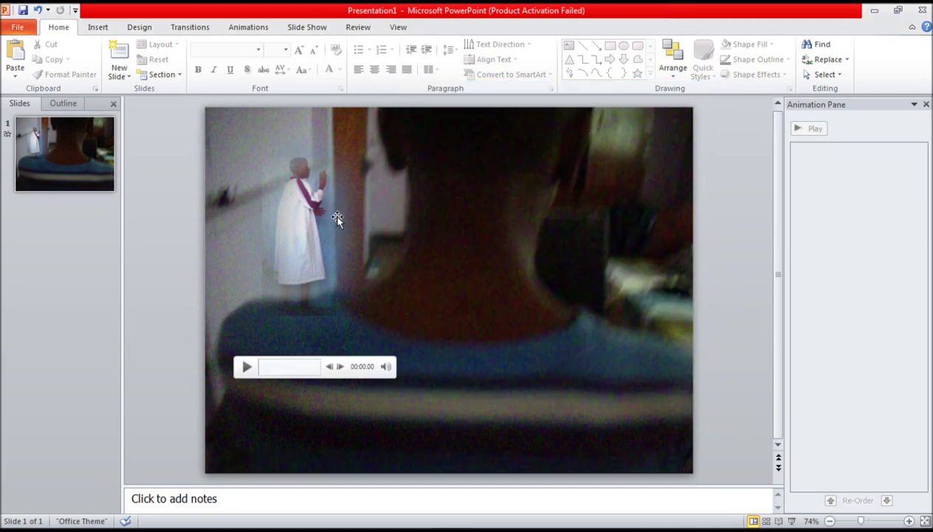
pyautogui.click(288, 206)
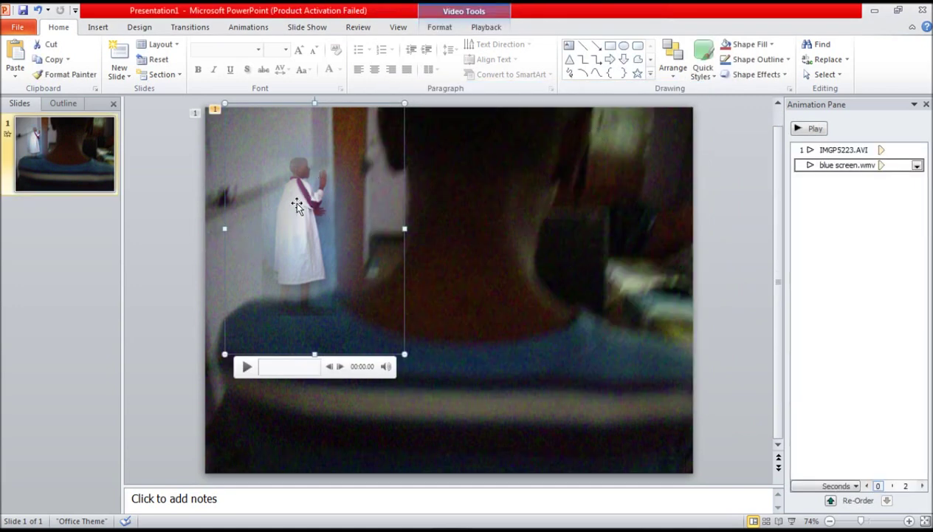
pyautogui.click(158, 135)
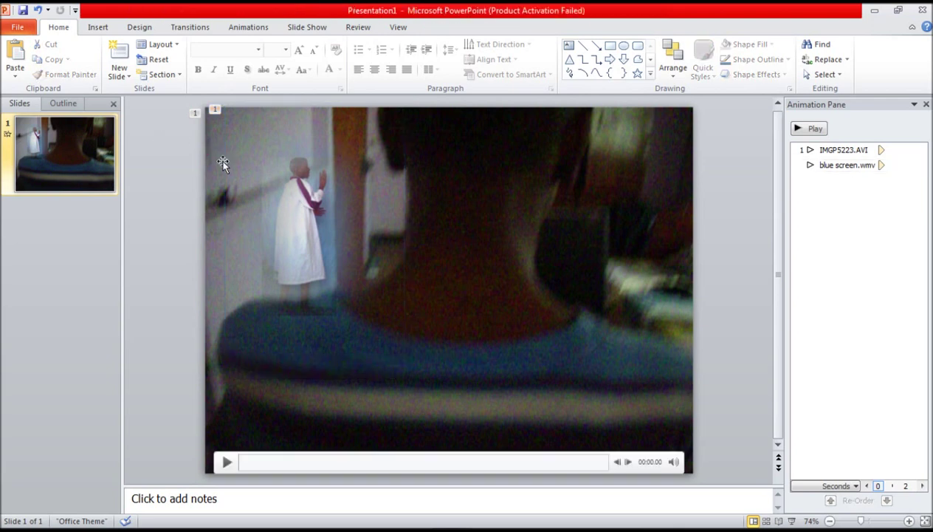
pyautogui.moveTo(300, 196)
pyautogui.click(812, 130)
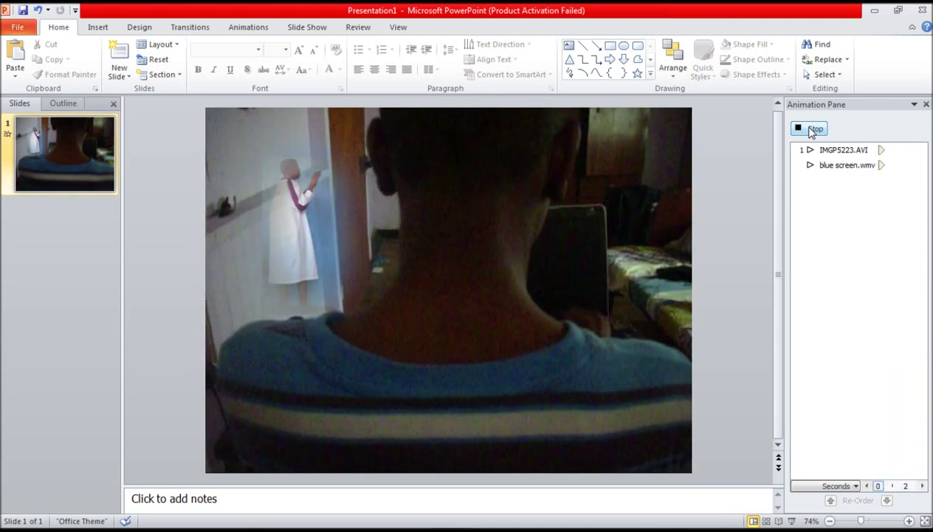
pyautogui.click(812, 131)
pyautogui.moveTo(748, 530)
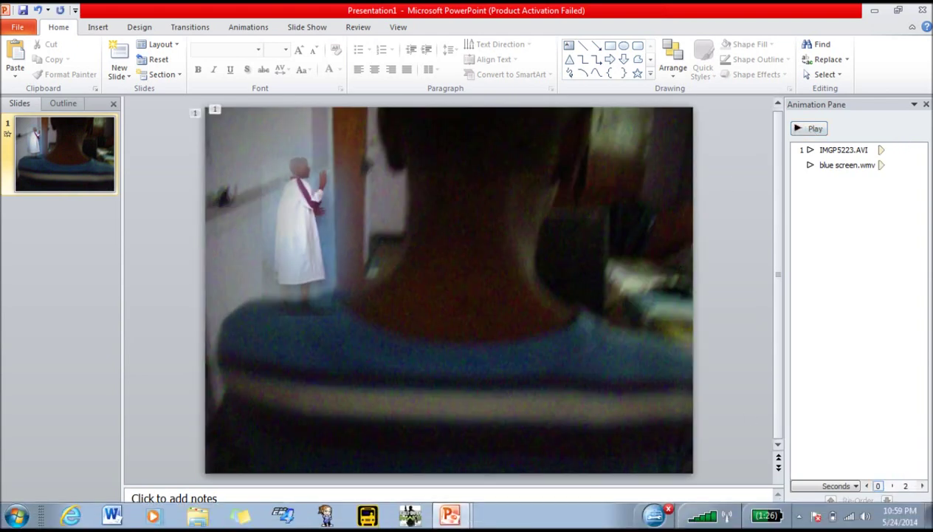
# Step: Show the hidden notification-area icons on the Windows taskbar
pyautogui.click(798, 520)
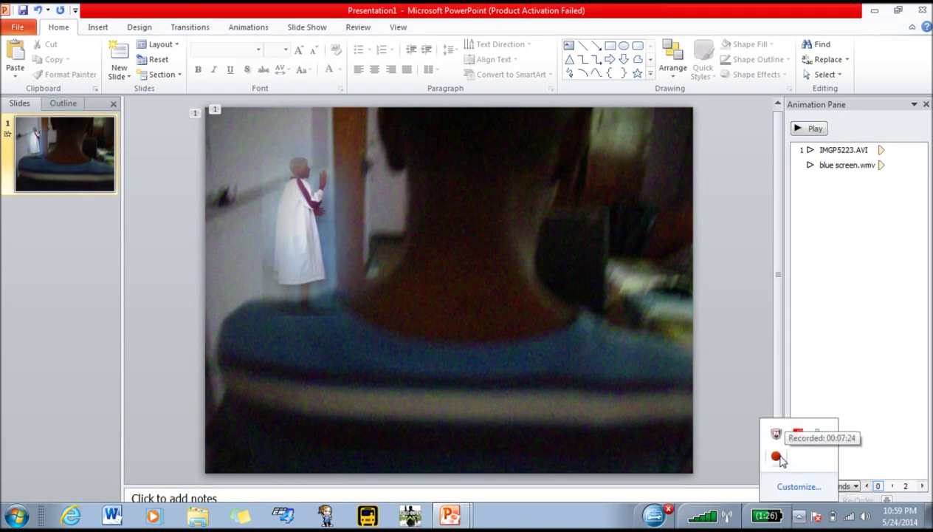